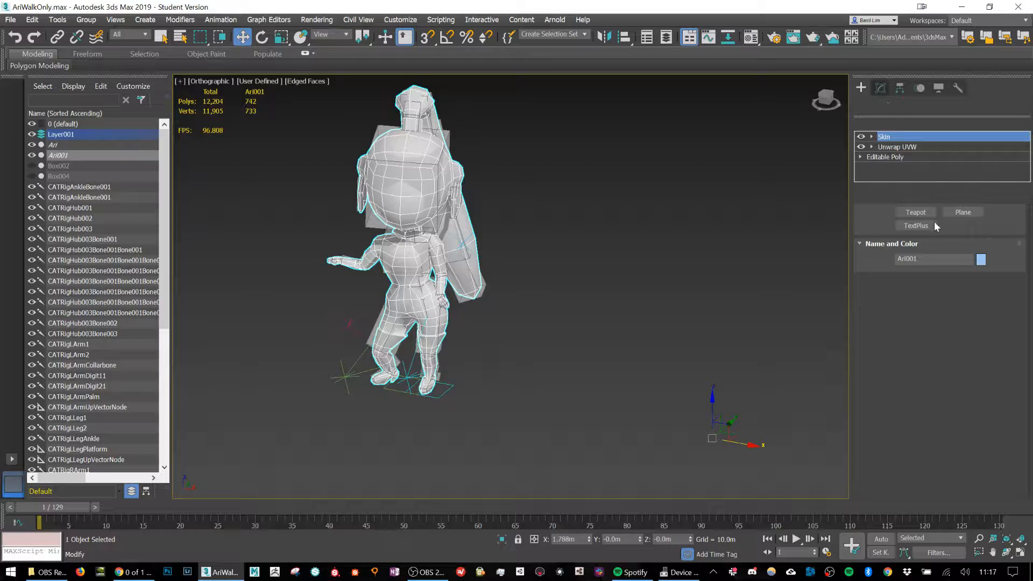
Remove the Skin modifier from the Ari001 character mesh
click(921, 192)
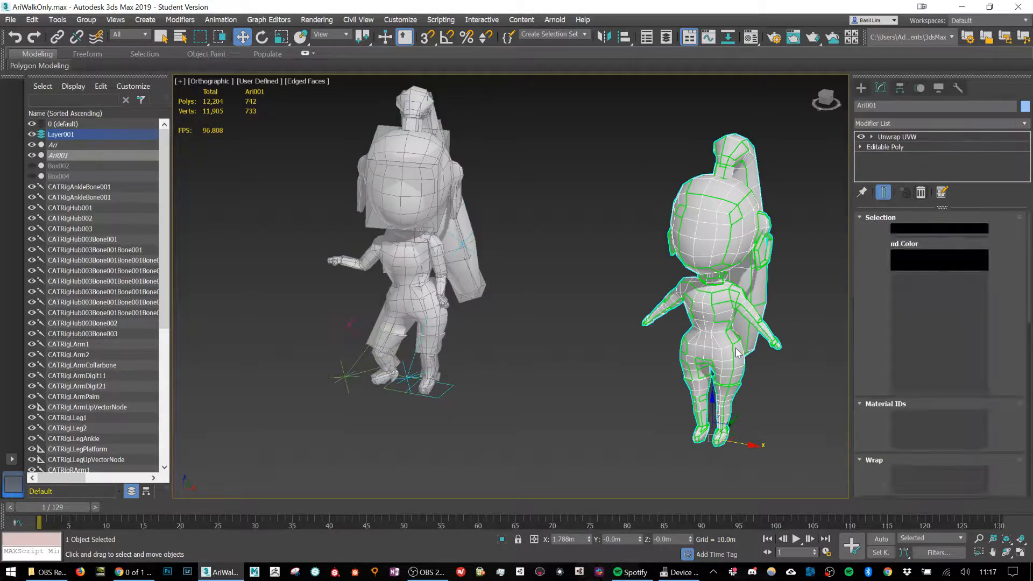
middle_drag(721, 294, 699, 207)
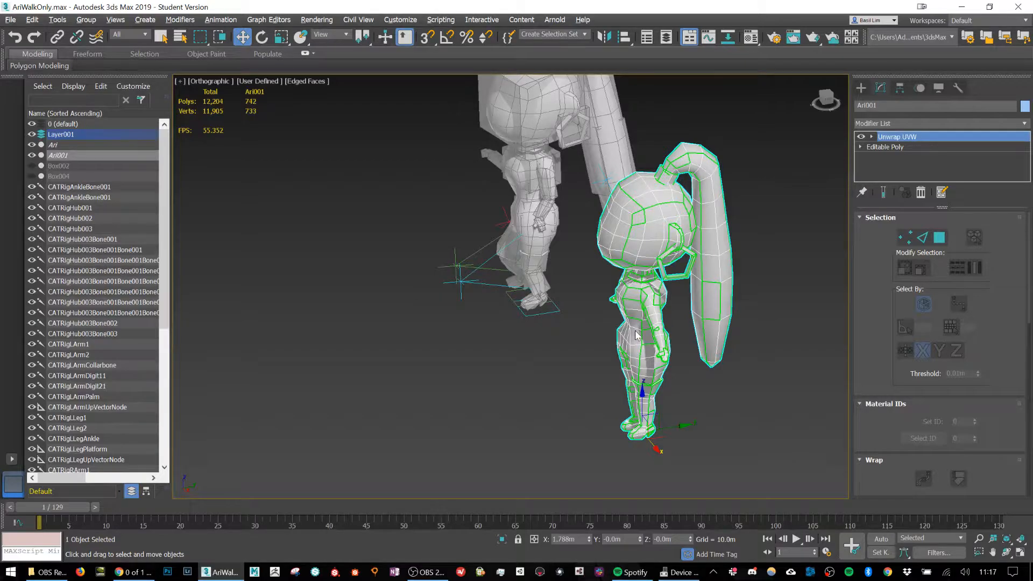
alt+middle_drag(636, 331, 711, 326)
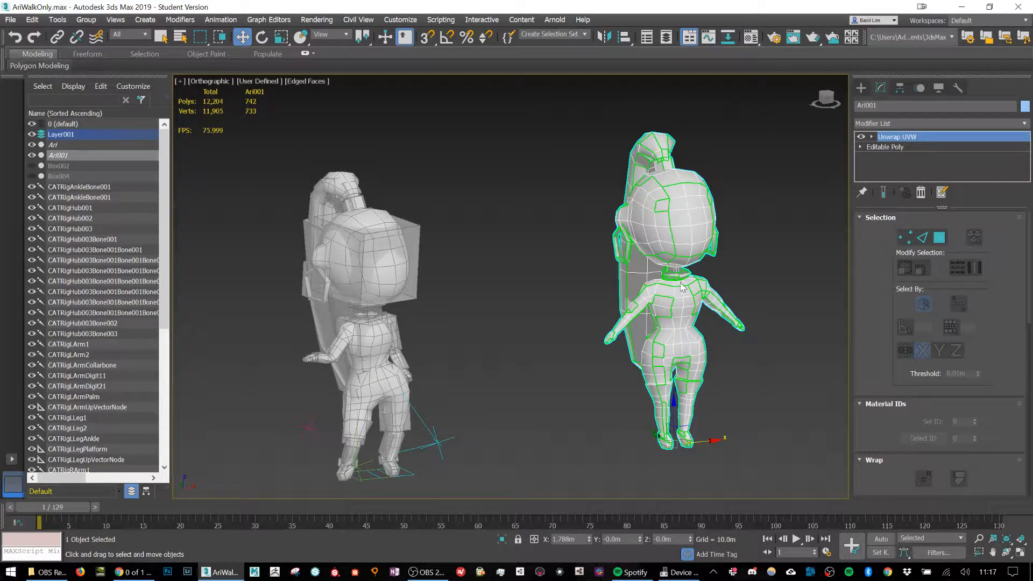
mouse_move(683, 289)
alt+middle_down()
mouse_move(646, 290)
mouse_move(700, 290)
mouse_move(684, 291)
alt+middle_up()
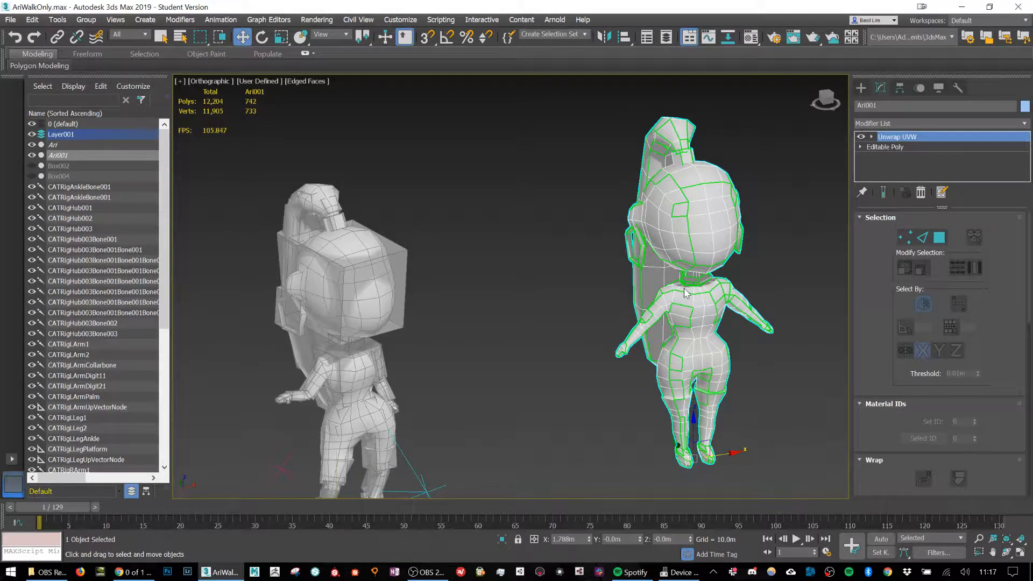
mouse_move(708, 281)
alt+middle_down()
mouse_move(699, 277)
mouse_move(711, 267)
alt+middle_up()
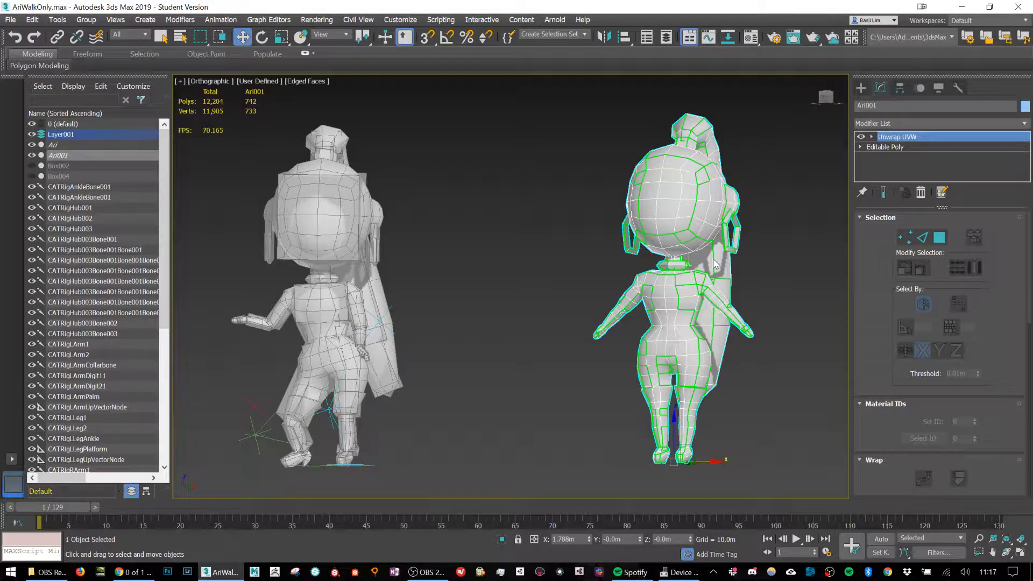
Add an Edit Poly modifier on top of Unwrap UVW for Ari001 and enable element selection
click(909, 126)
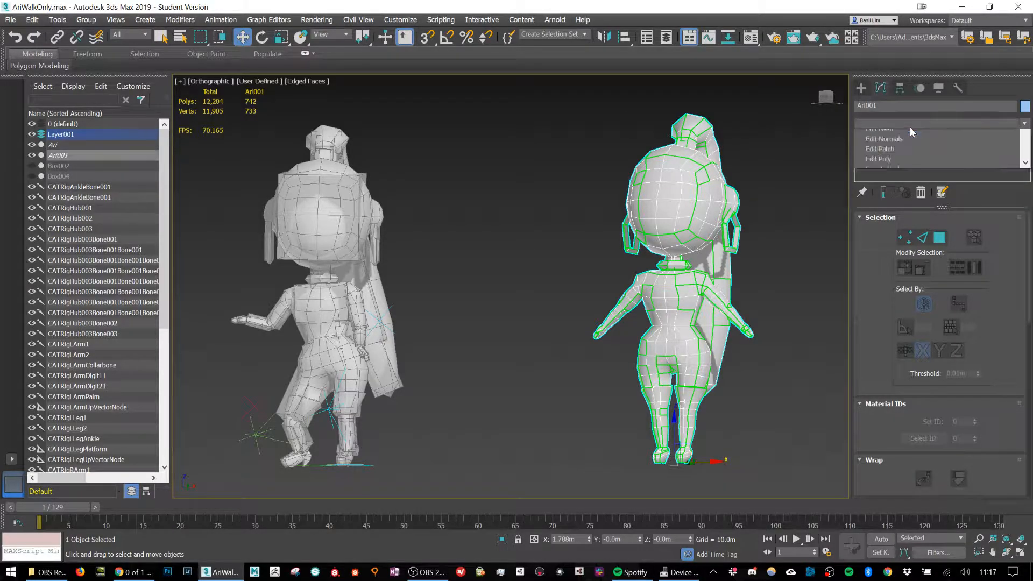
text(edit po)
key(Return)
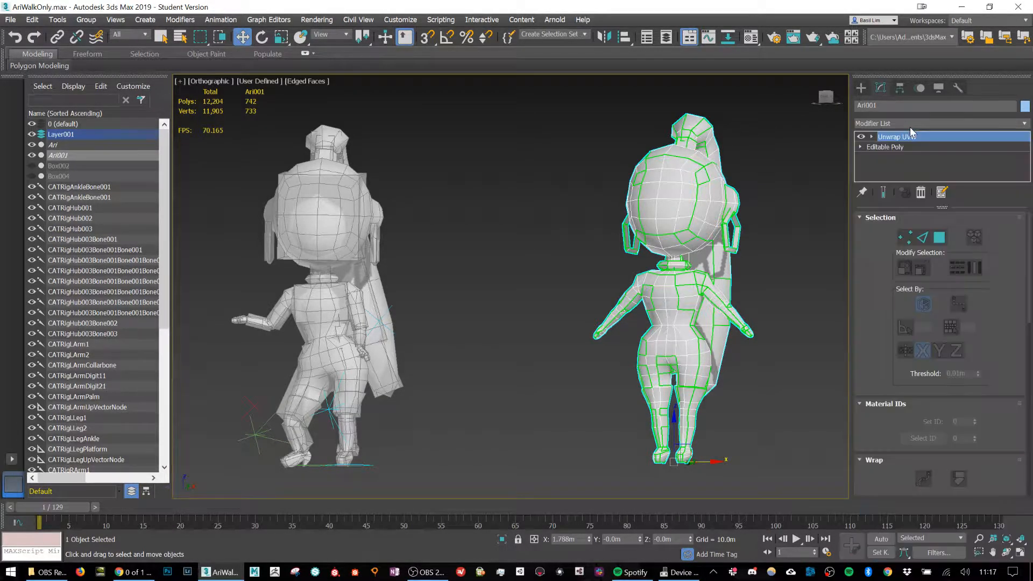
click(967, 316)
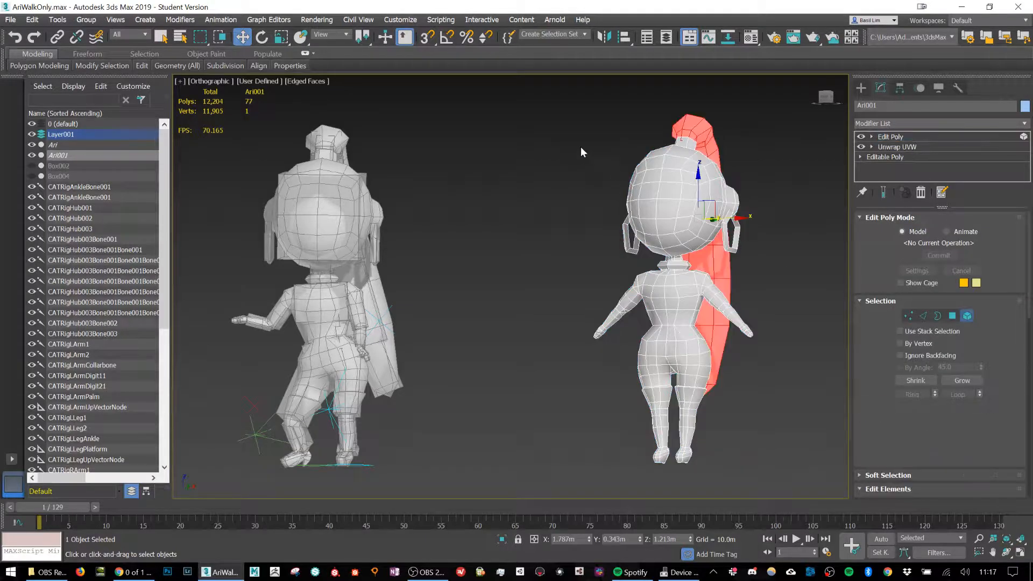
Select Ari001's head, earrings, hair tie and ponytail elements and raise them clear of the body
drag(580, 147, 751, 242)
middle_drag(750, 242, 719, 276)
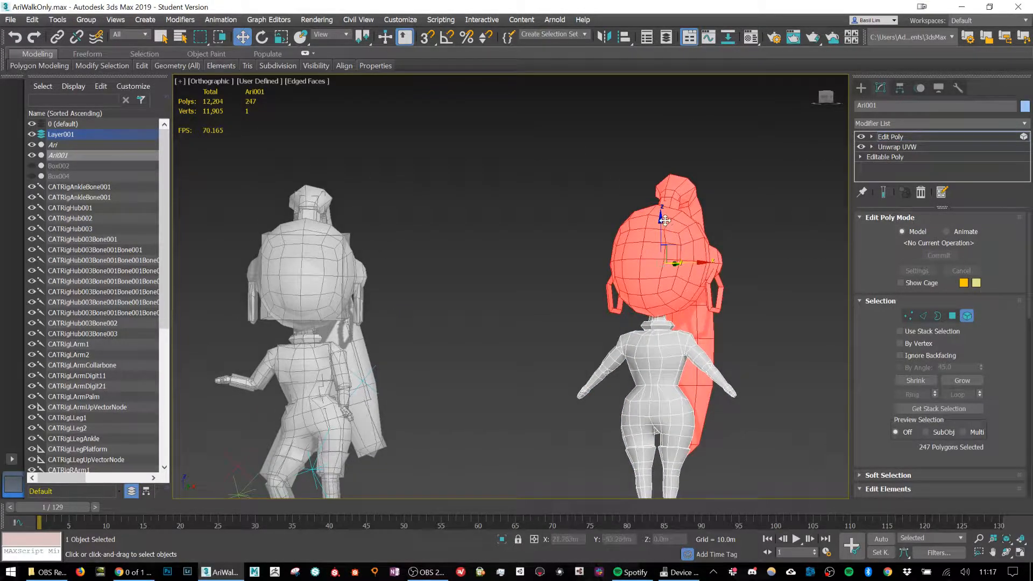
mouse_move(664, 218)
mouse_down()
mouse_move(667, 146)
mouse_move(673, 209)
mouse_up()
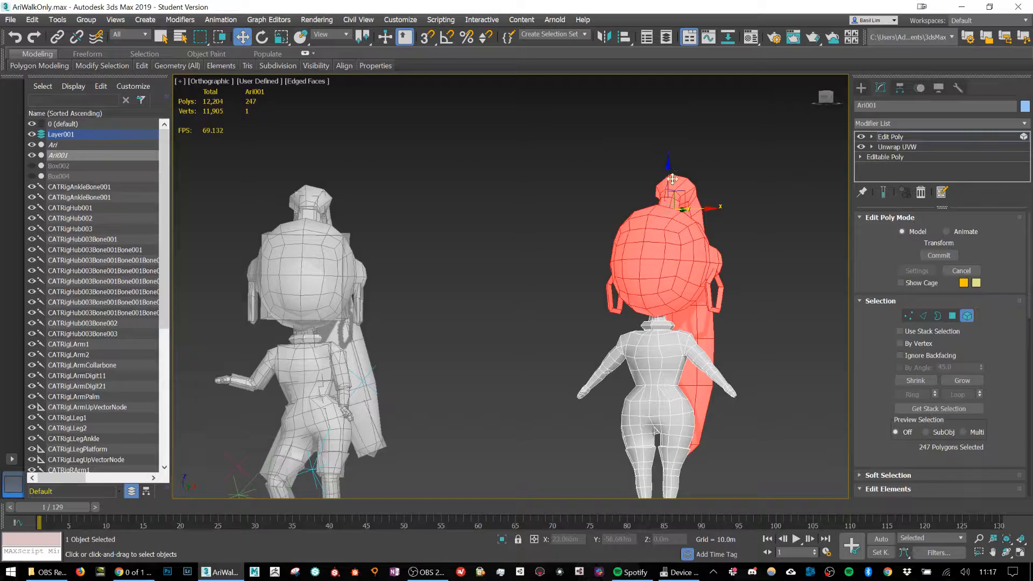
key(ctrl+z)
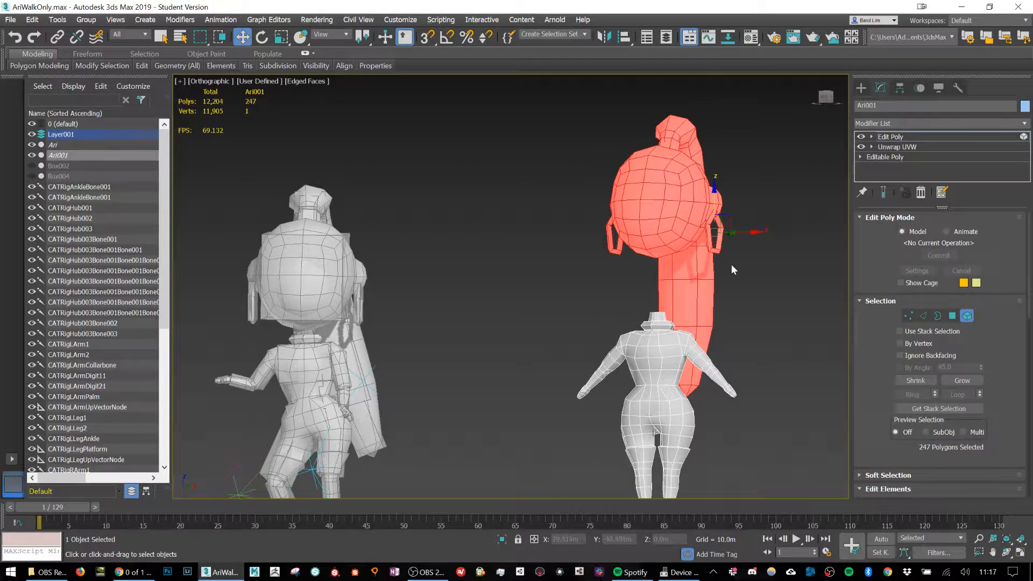
Select both earring elements and lower them slightly from the ears
mouse_move(731, 264)
alt+middle_down()
mouse_move(741, 264)
mouse_move(725, 251)
alt+middle_up()
click(725, 250)
click(719, 250)
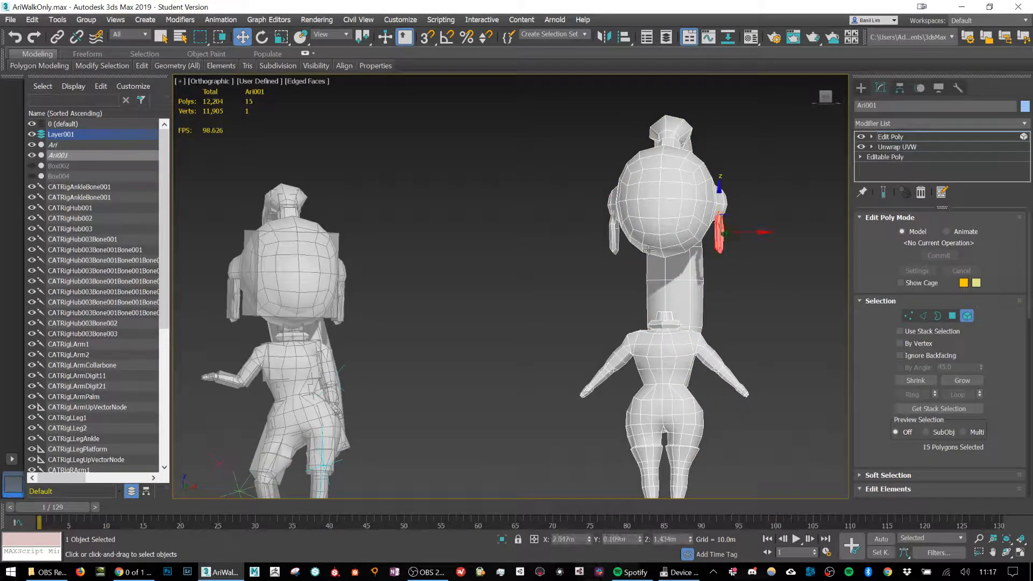
ctrl+click(615, 243)
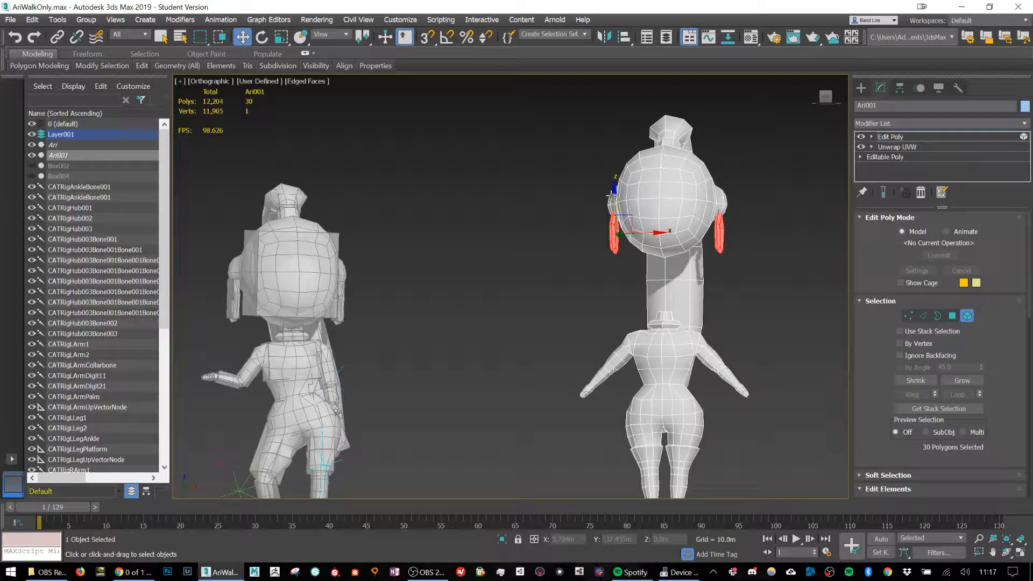
drag(611, 192, 612, 198)
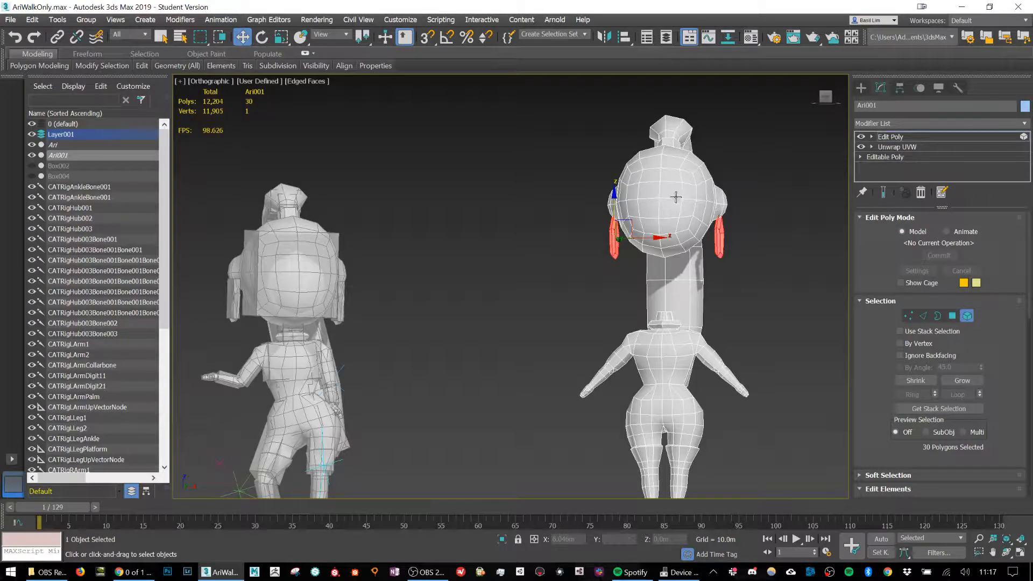
drag(612, 197, 611, 242)
right_click(612, 242)
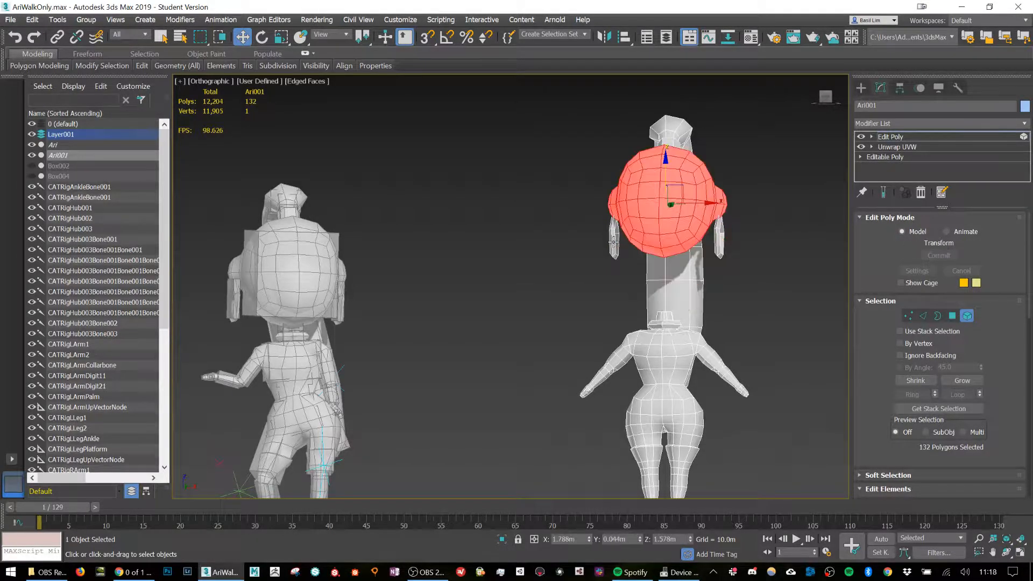
Delete the earring on the character's left side
click(613, 241)
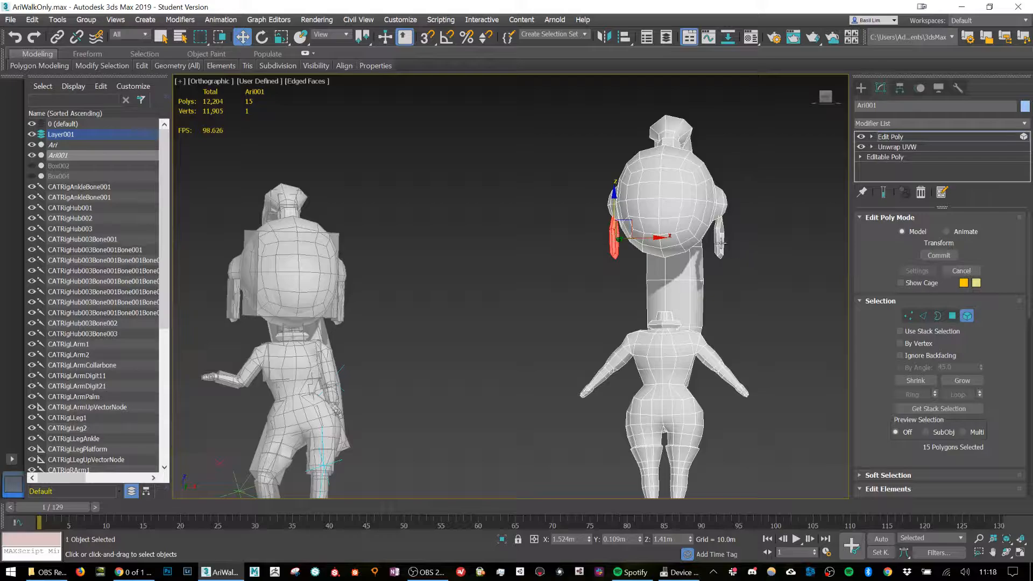
ctrl+click(721, 243)
click(715, 245)
click(715, 240)
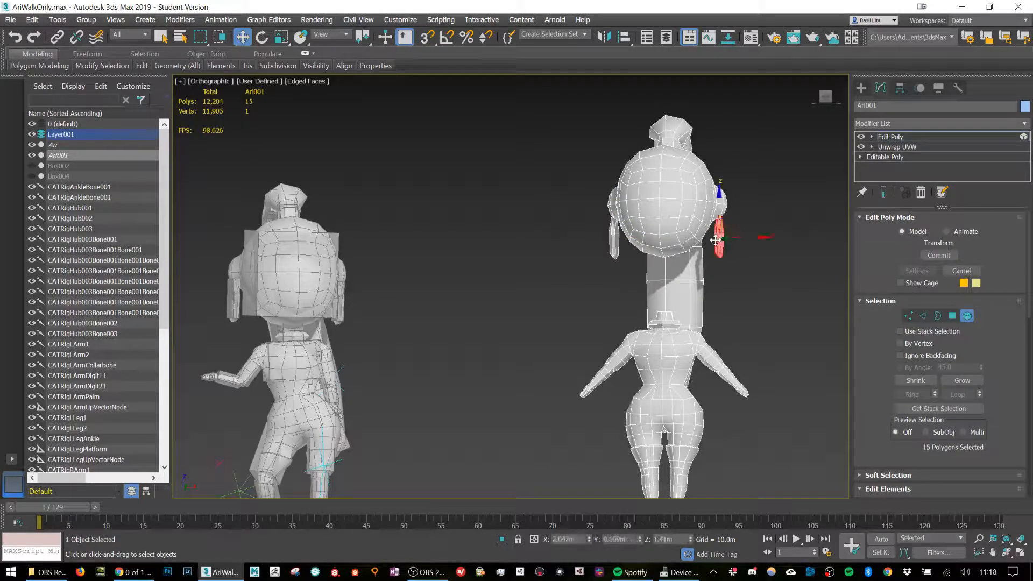
key(Delete)
Lower the remaining earring about 0.24 m below the ear and raise the collar element off the neck about 0.23 m
click(613, 240)
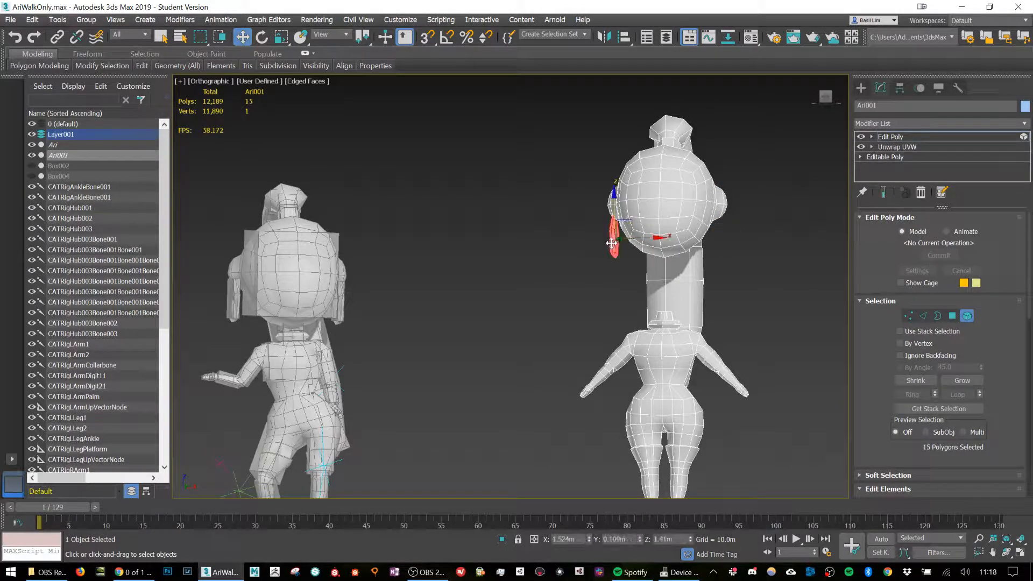
drag(614, 202, 614, 248)
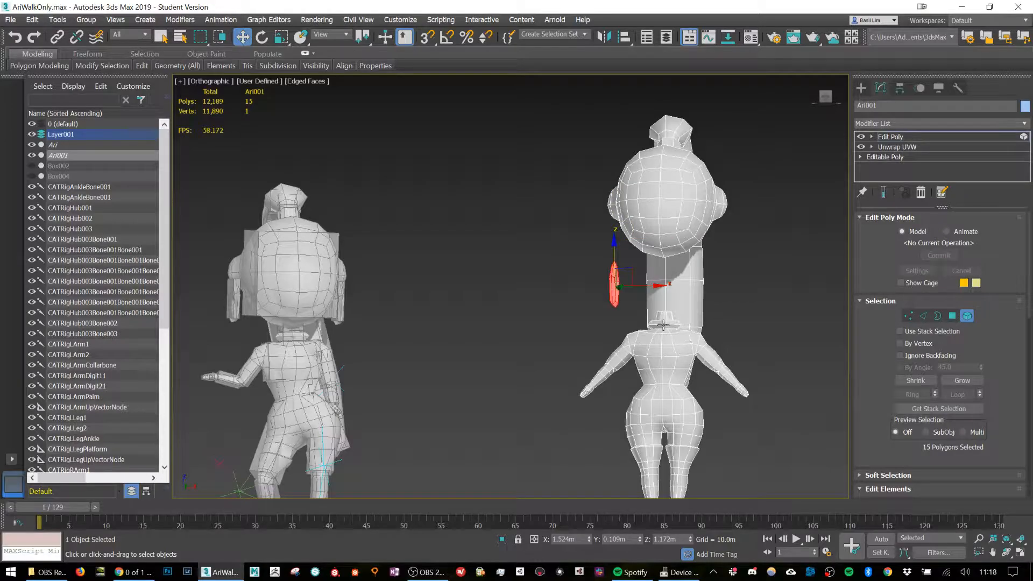
click(667, 323)
drag(668, 286, 667, 252)
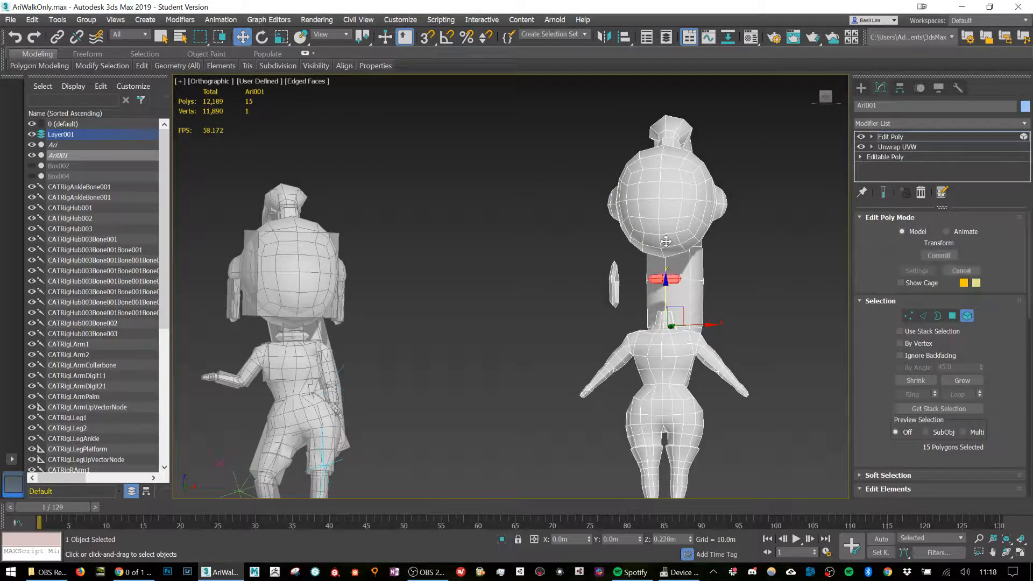
Select the ponytail element together with the hair tie on top of the head
alt+middle_drag(678, 259, 739, 300)
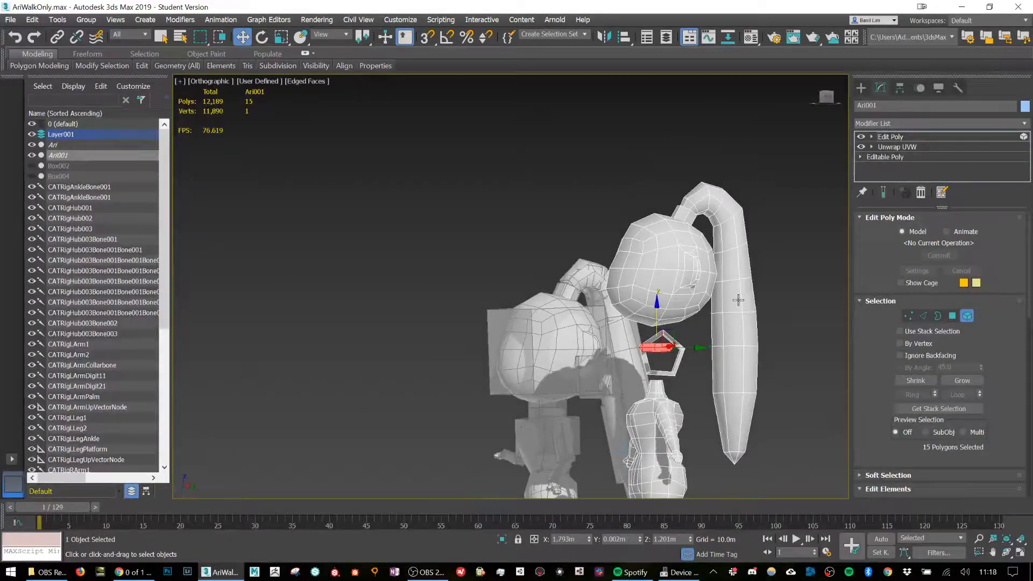
click(740, 229)
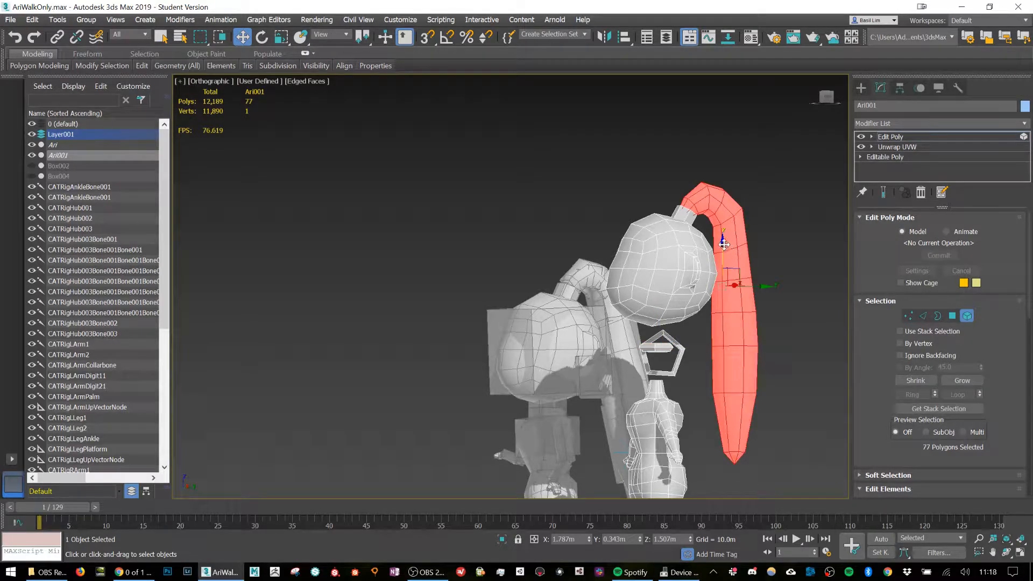
ctrl+click(684, 215)
middle_drag(726, 203, 727, 261)
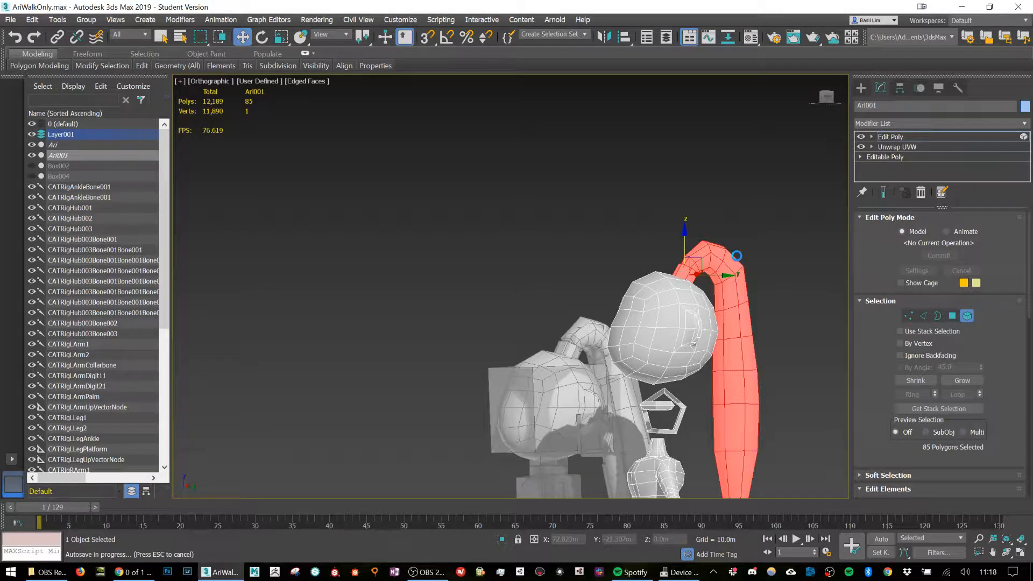
Try to raise the ponytail and hair tie with a numeric world Z move offset, and undo the move
right_click(714, 254)
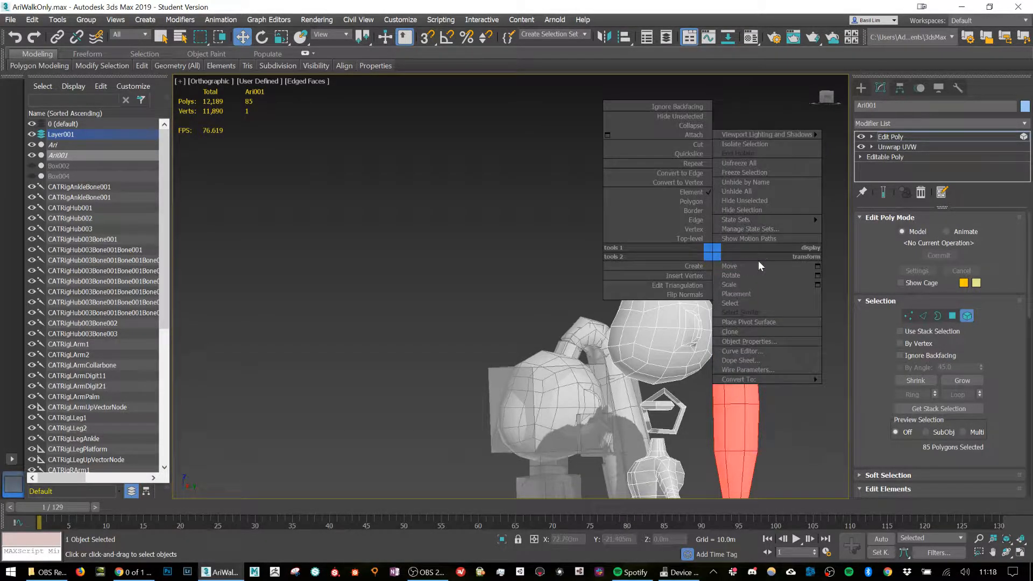
click(818, 267)
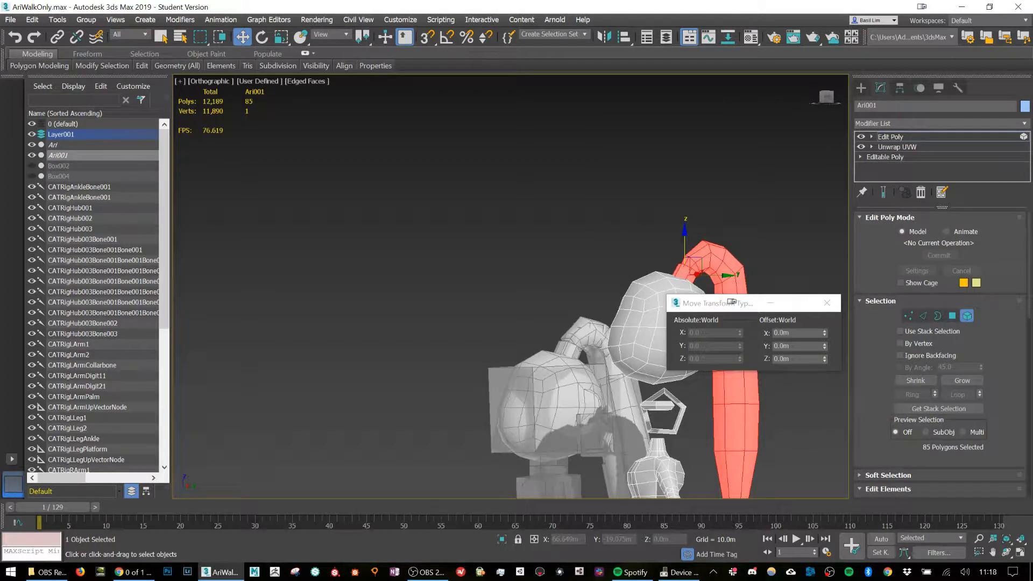
click(830, 332)
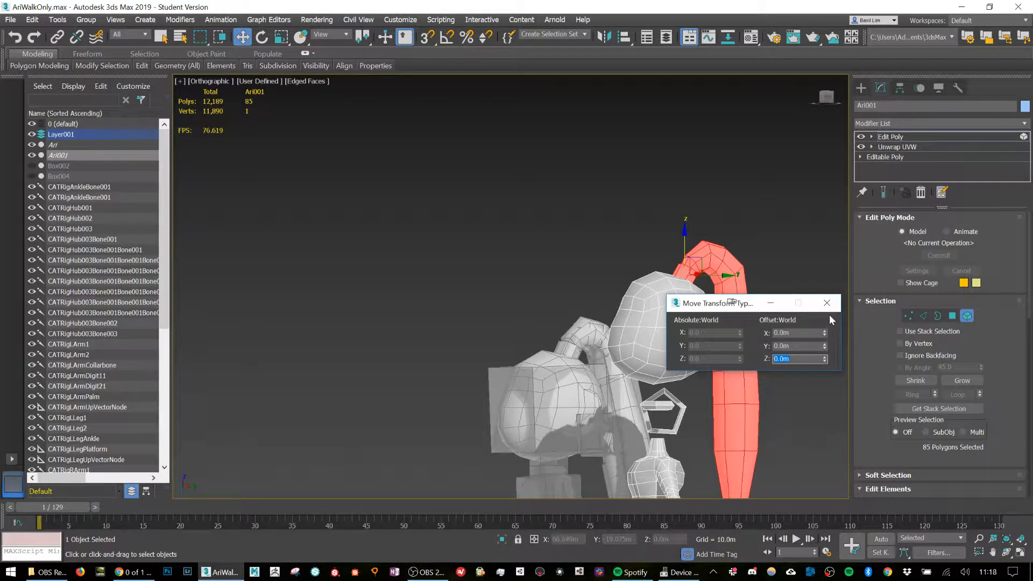
text(100)
key(Return)
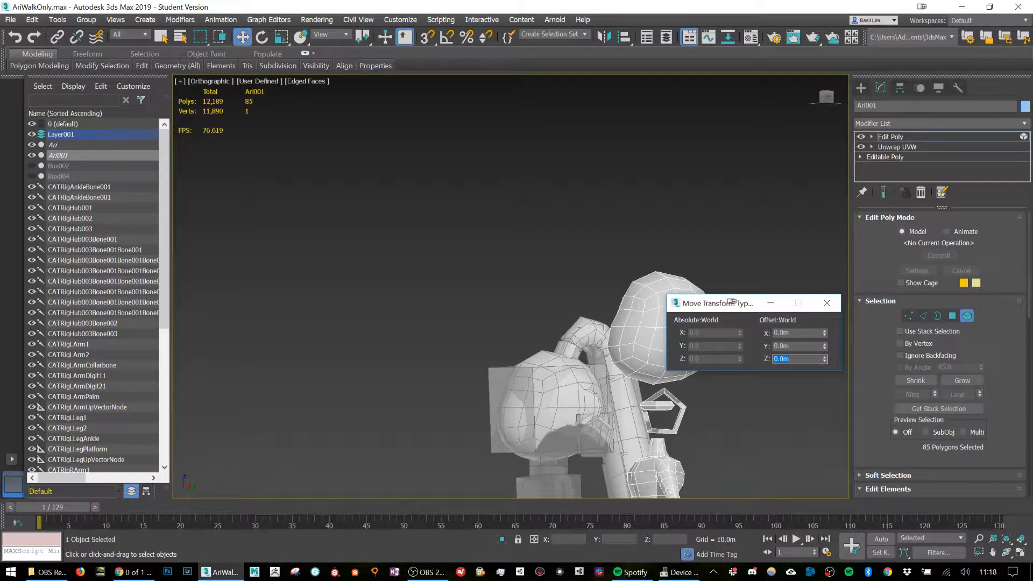
scroll(720, 263, down, 6)
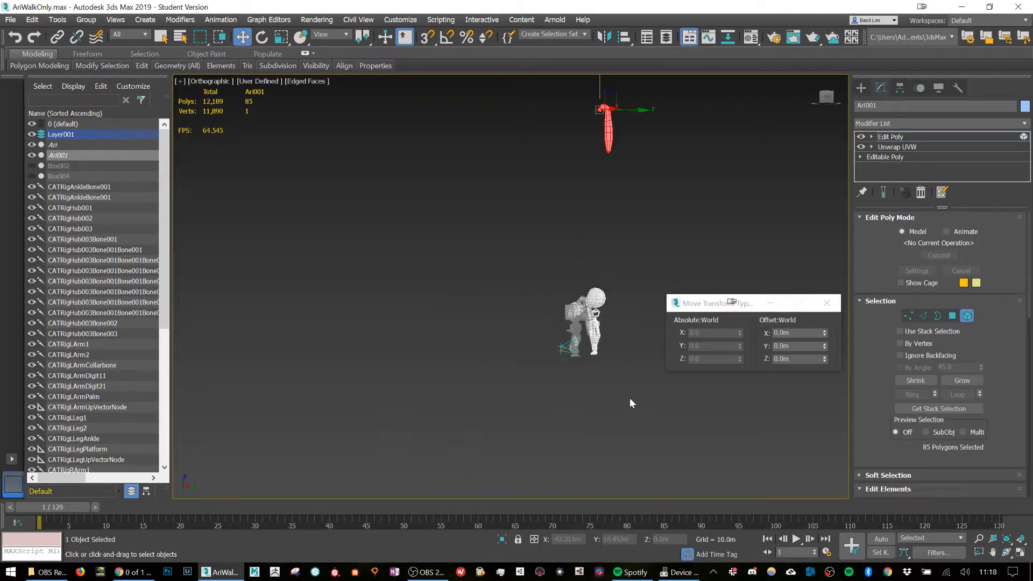
scroll(630, 191, up, 3)
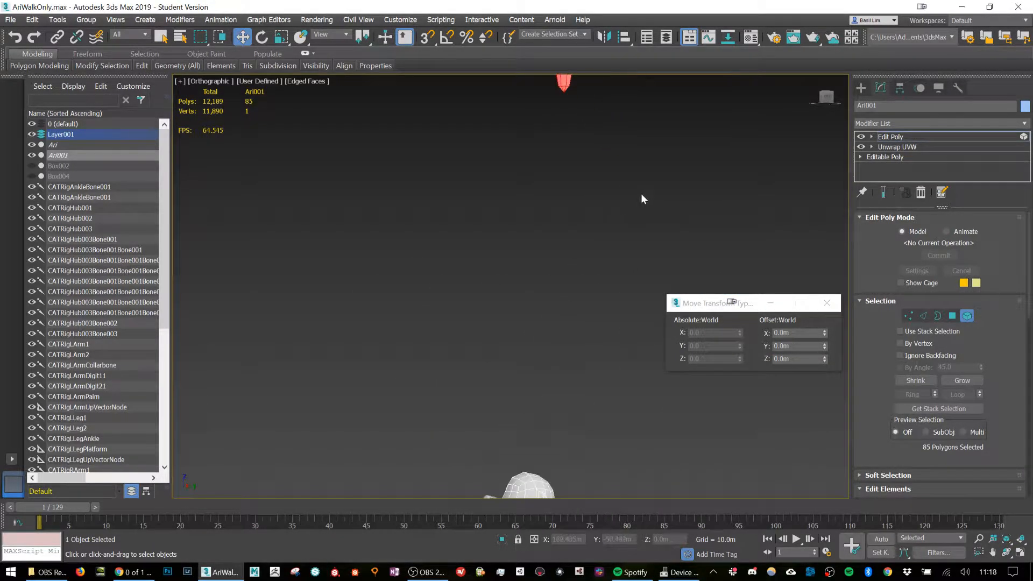
click(827, 305)
key(ctrl+z)
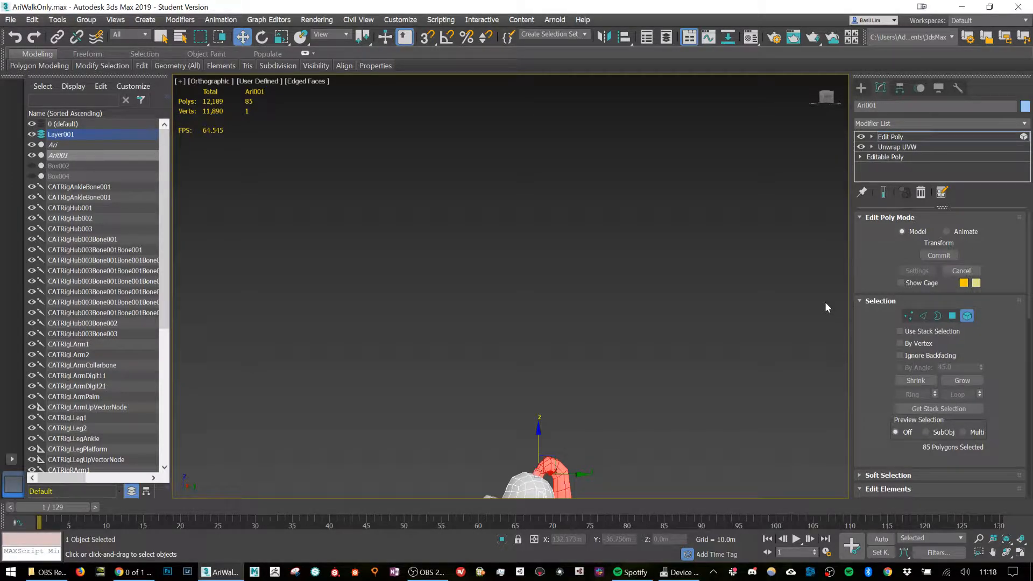
Raise the ponytail and hair tie freehand along Z above the head, and clear the selection
middle_drag(609, 429, 659, 242)
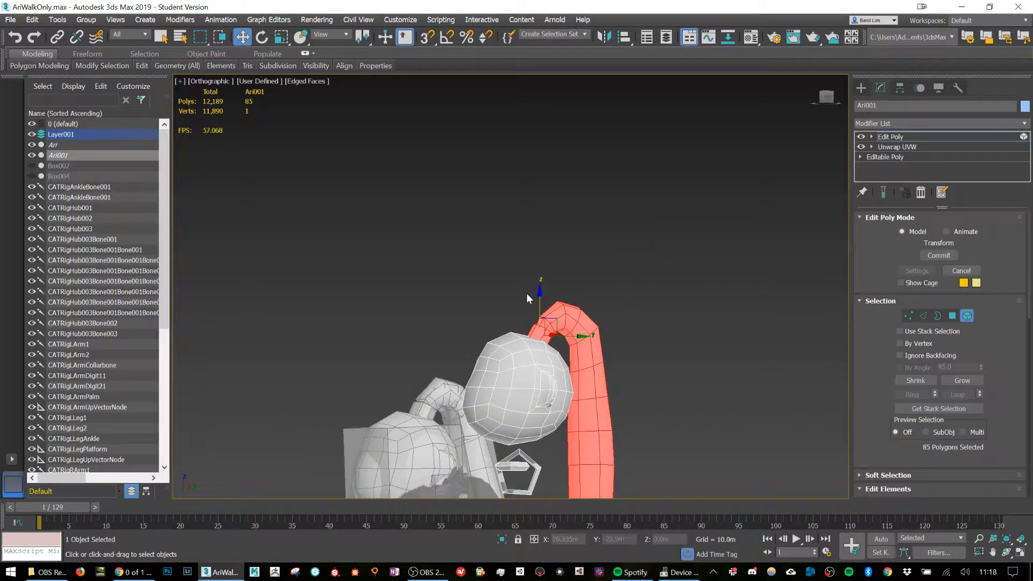
drag(538, 296, 542, 185)
click(542, 185)
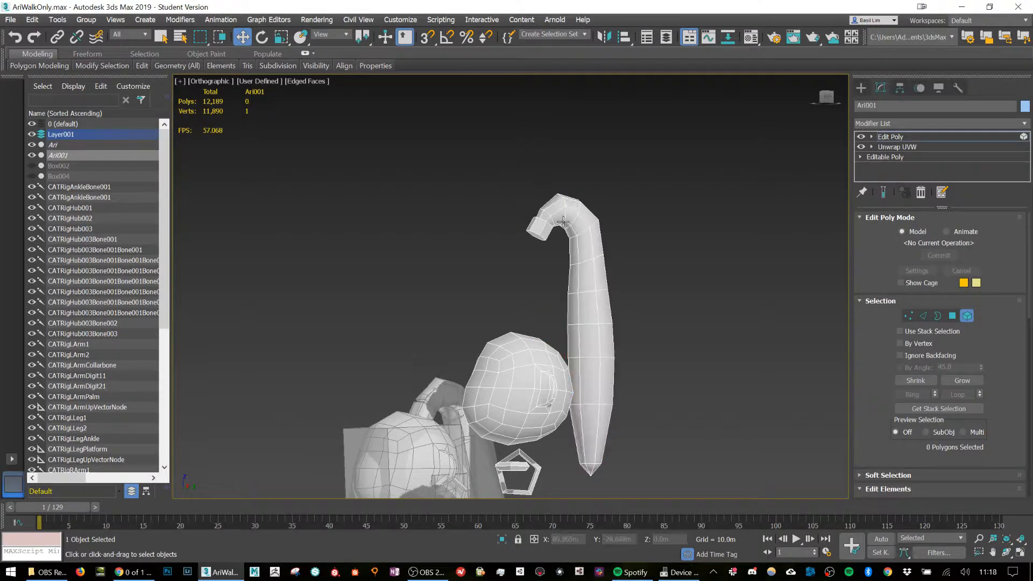
Select only the ponytail element and move it about 0.57 m backward along Y, away from the hair tie and head
click(574, 211)
click(616, 302)
click(609, 312)
click(675, 290)
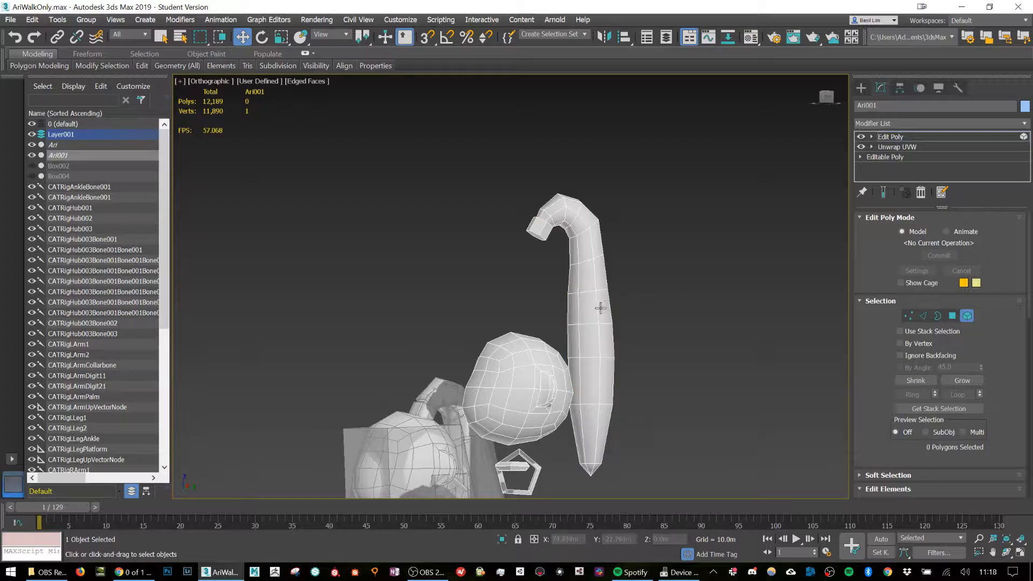
click(604, 306)
drag(614, 298, 726, 298)
Leave element selection so the whole Ari001 mesh is selected, and activate the Rotate tool
alt+middle_drag(657, 377, 665, 350)
scroll(665, 350, up, 5)
middle_drag(695, 386, 706, 309)
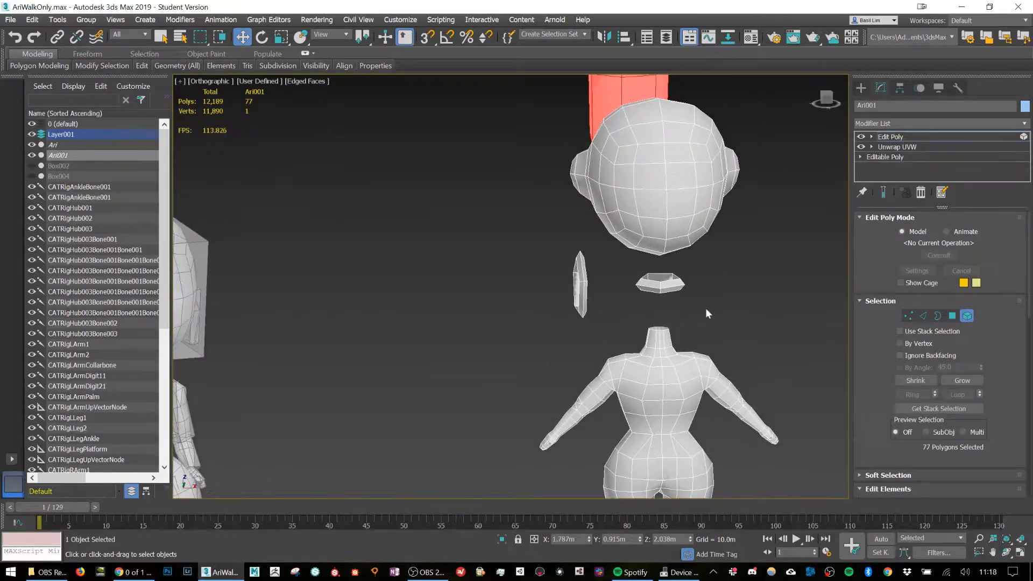
click(967, 316)
key(e)
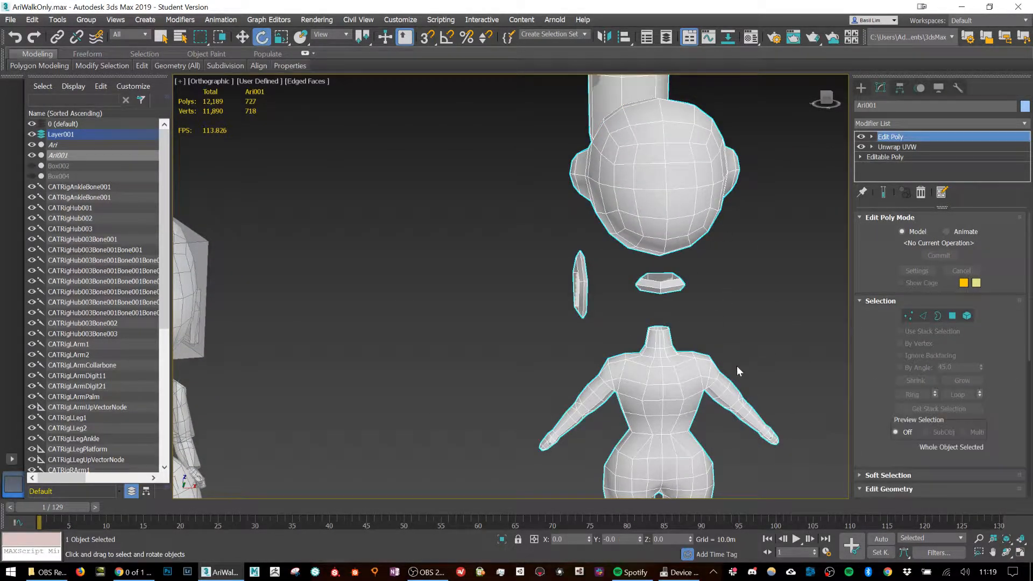
Convert the Ari001 mesh to an Editable Poly, collapsing its modifier stack
right_click(661, 223)
mouse_move(699, 296)
click(796, 304)
Select the four adjacent polygons around the eye location on the face, and clear the selection
scroll(702, 209, up, 1)
scroll(697, 208, up, 3)
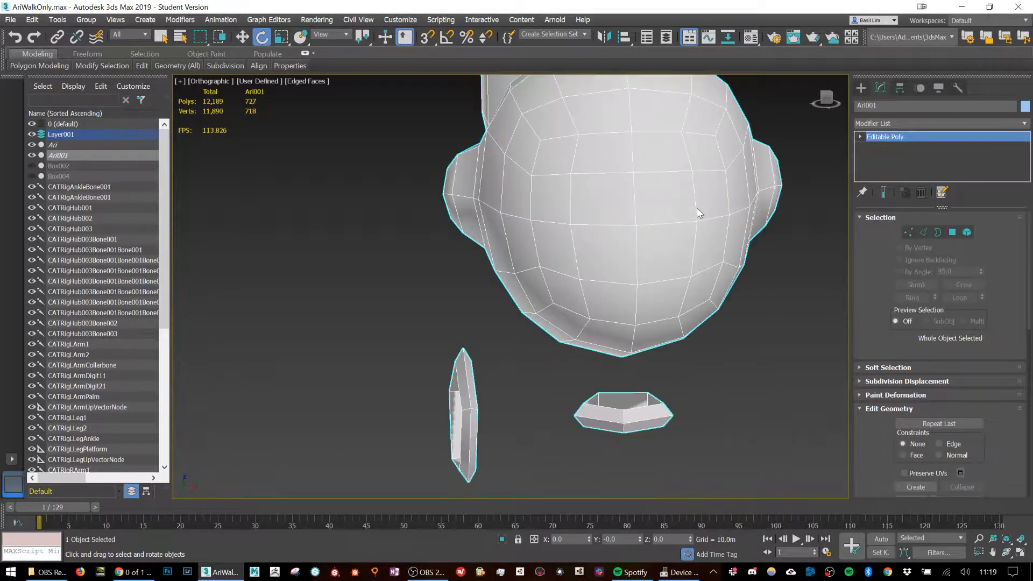
alt+middle_drag(704, 183, 707, 198)
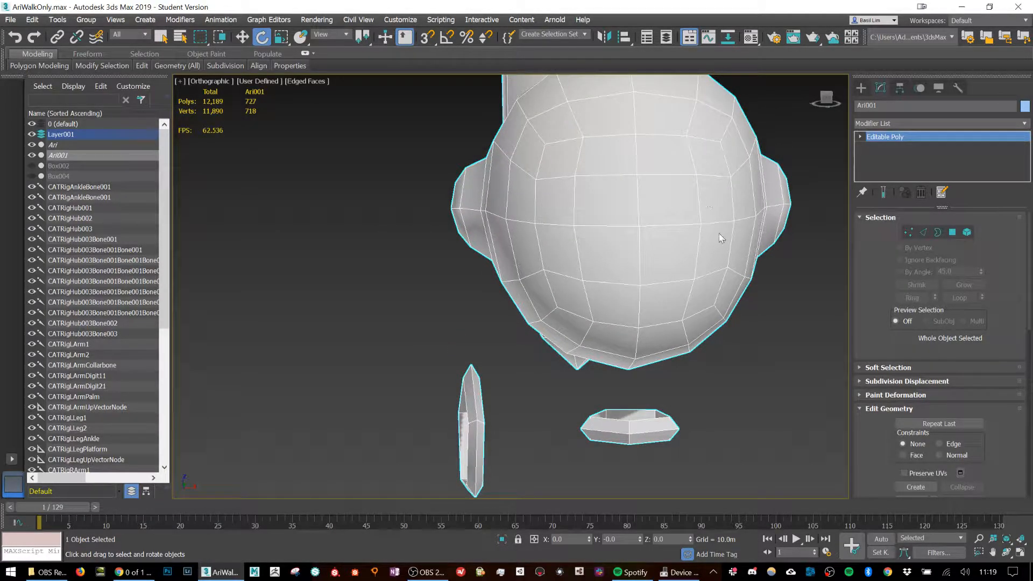
click(952, 232)
click(685, 201)
click(703, 202)
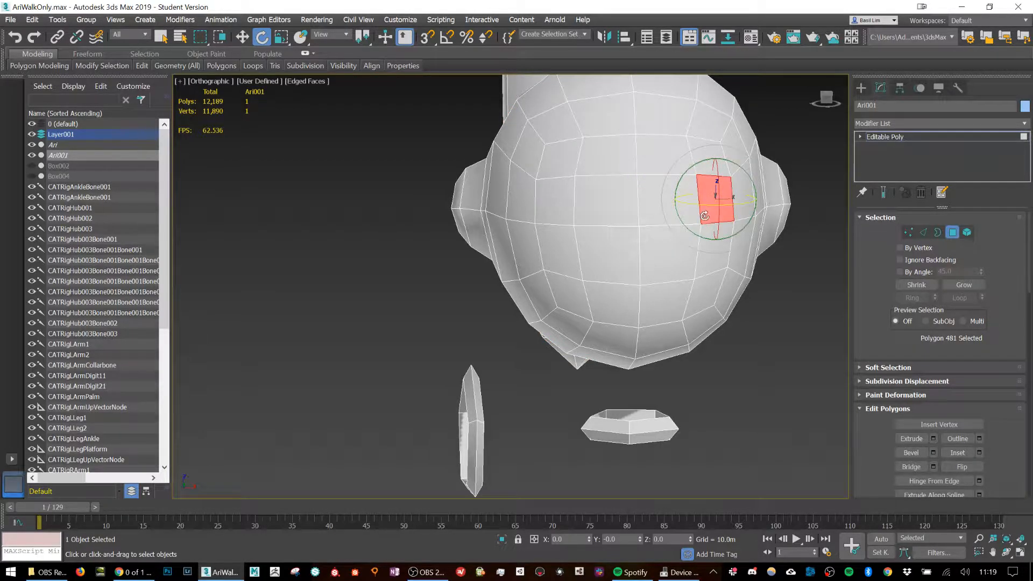
ctrl+click(684, 215)
ctrl+click(667, 253)
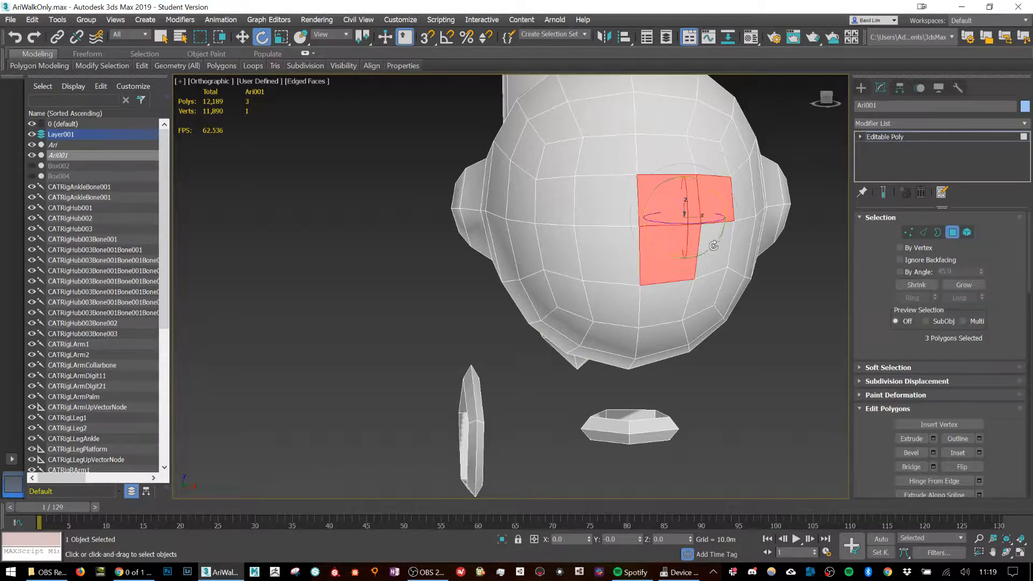
ctrl+click(710, 250)
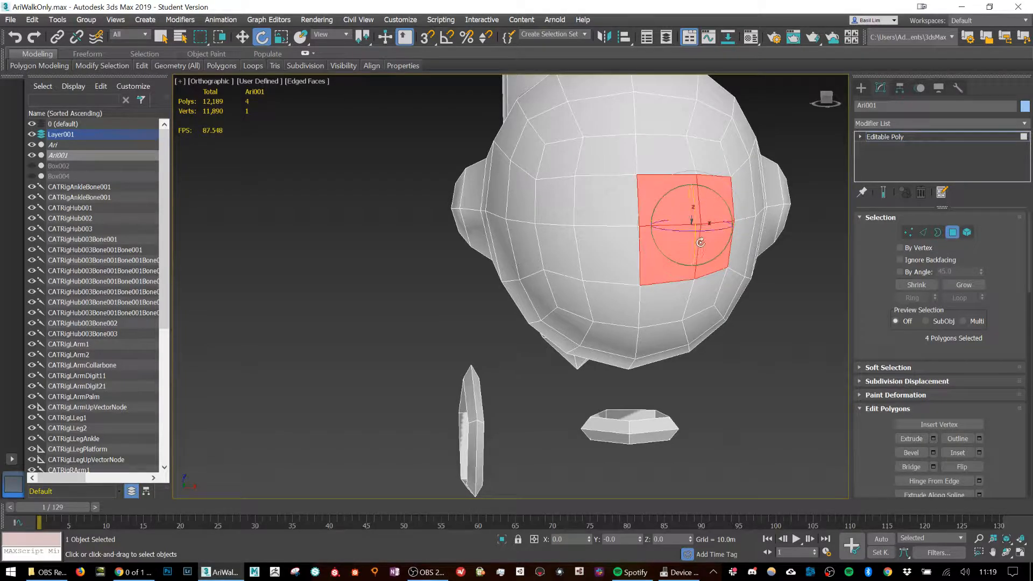
click(787, 344)
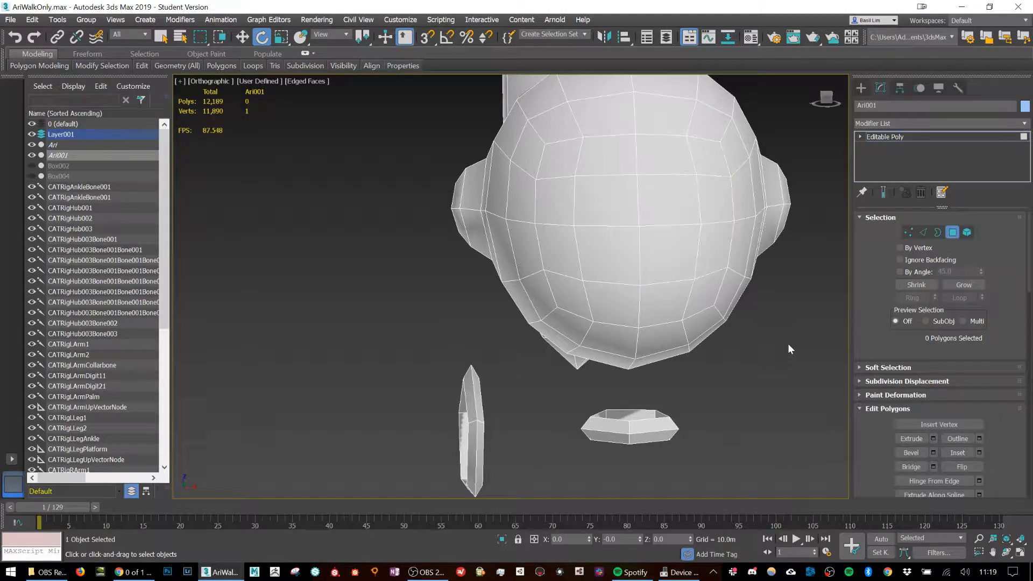
Select the vertex shared by the four polygons at the eye location and nudge it slightly in the XY plane
click(927, 230)
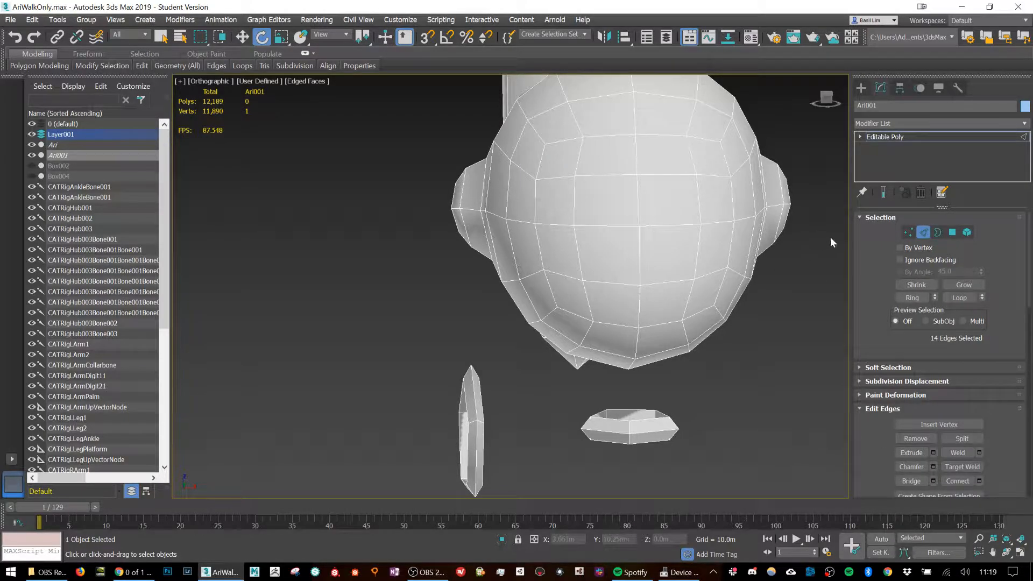
click(908, 231)
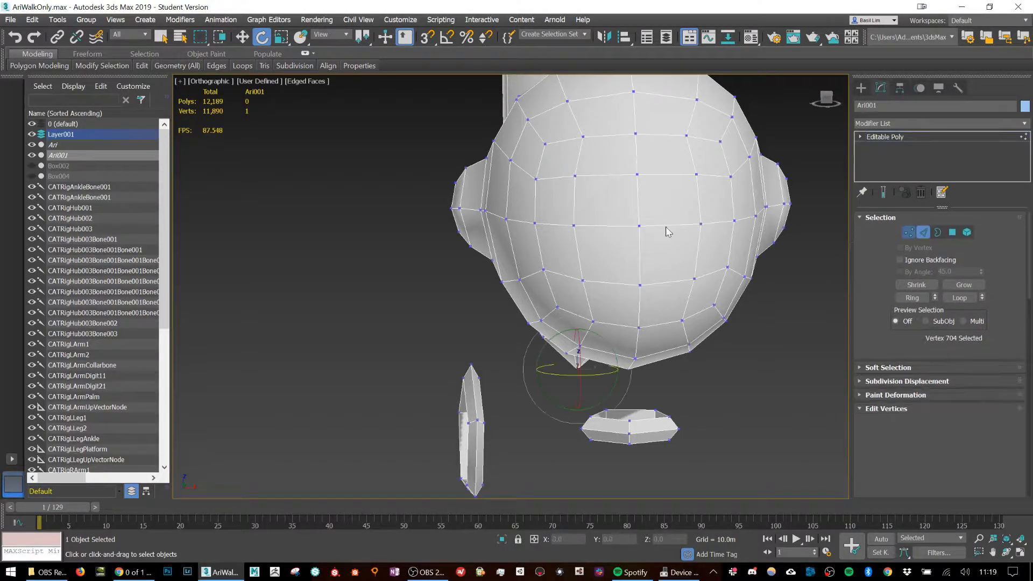
click(702, 223)
click(700, 223)
key(w)
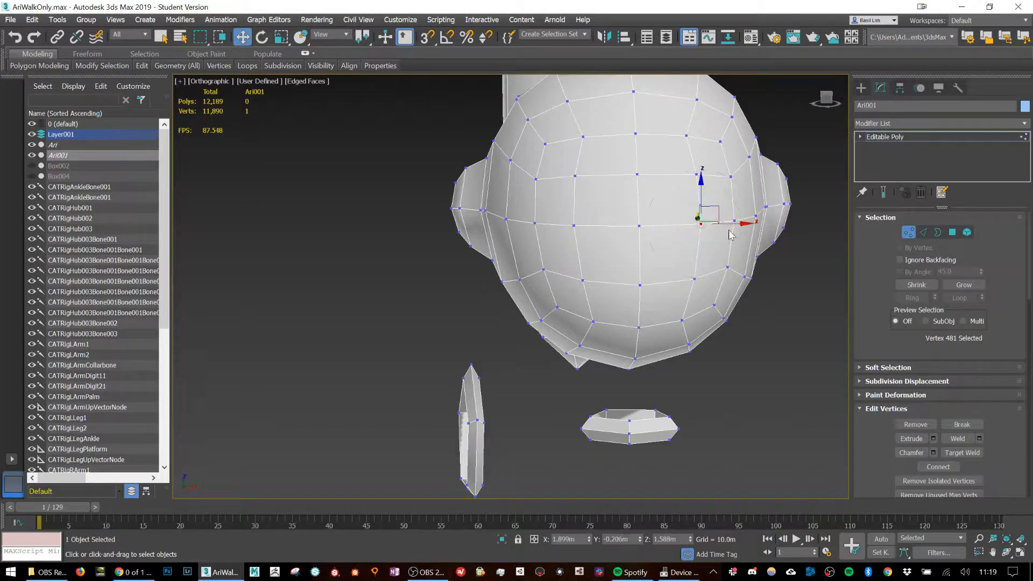
alt+middle_drag(729, 235, 711, 219)
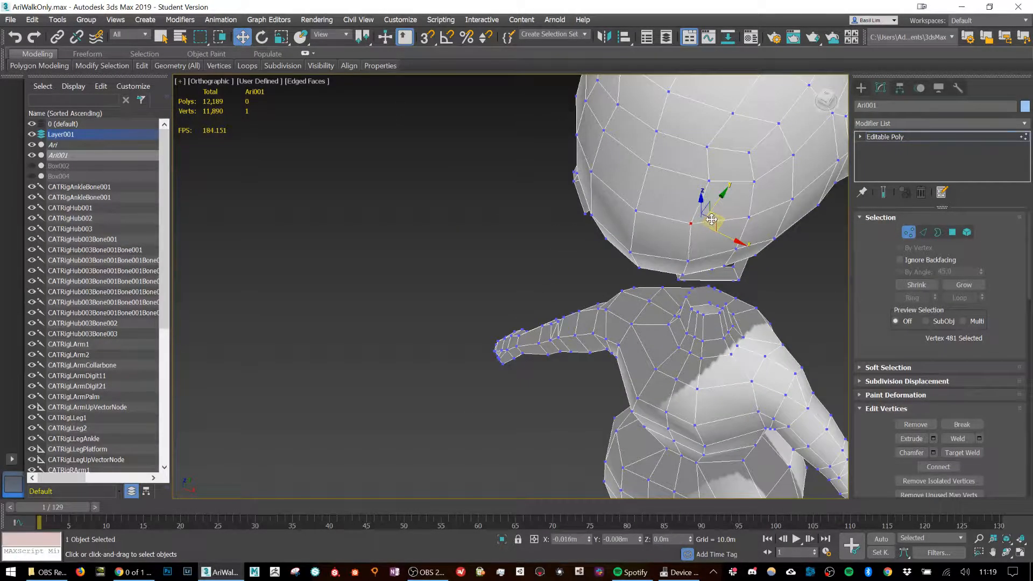
alt+middle_drag(711, 219, 684, 243)
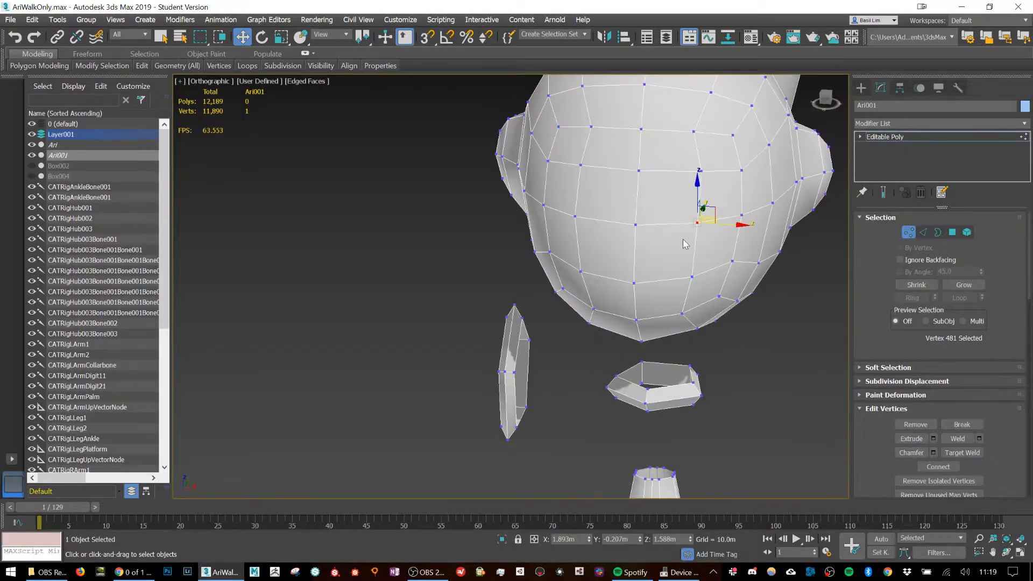
Connect the eye's centre vertex to the four outer corner vertices of the surrounding polygons
ctrl+click(634, 283)
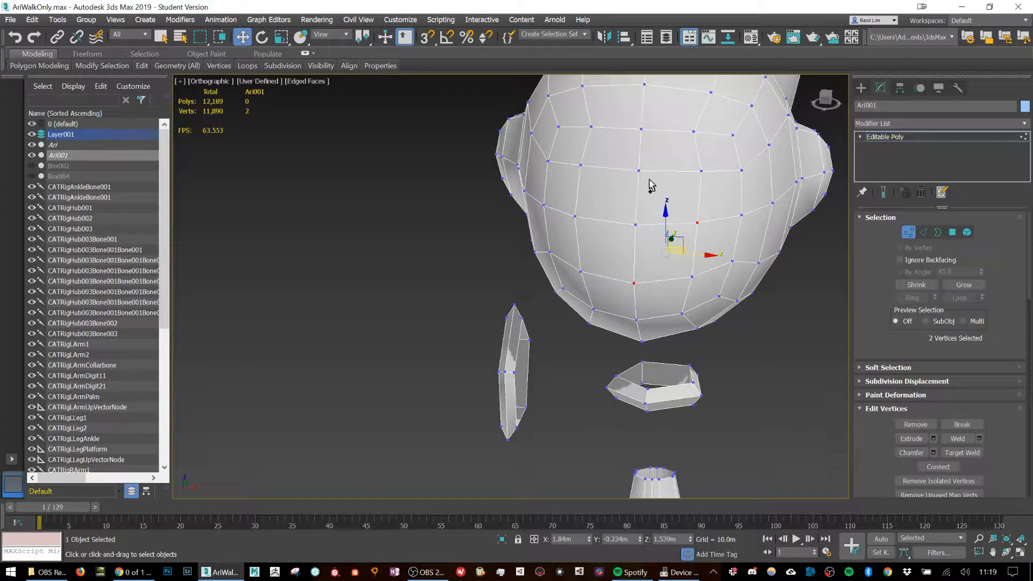
click(697, 222)
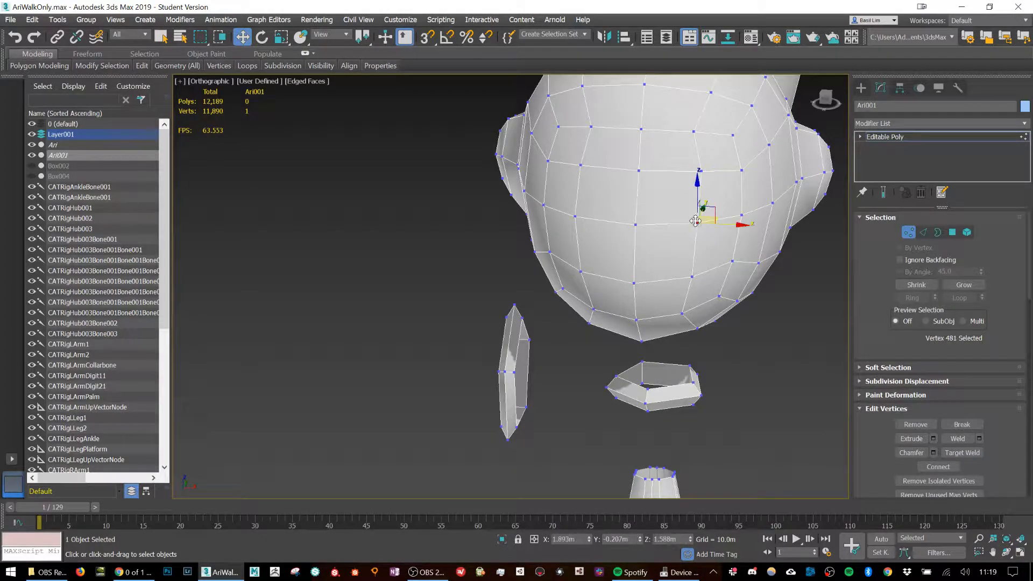
ctrl+click(638, 170)
ctrl+click(741, 170)
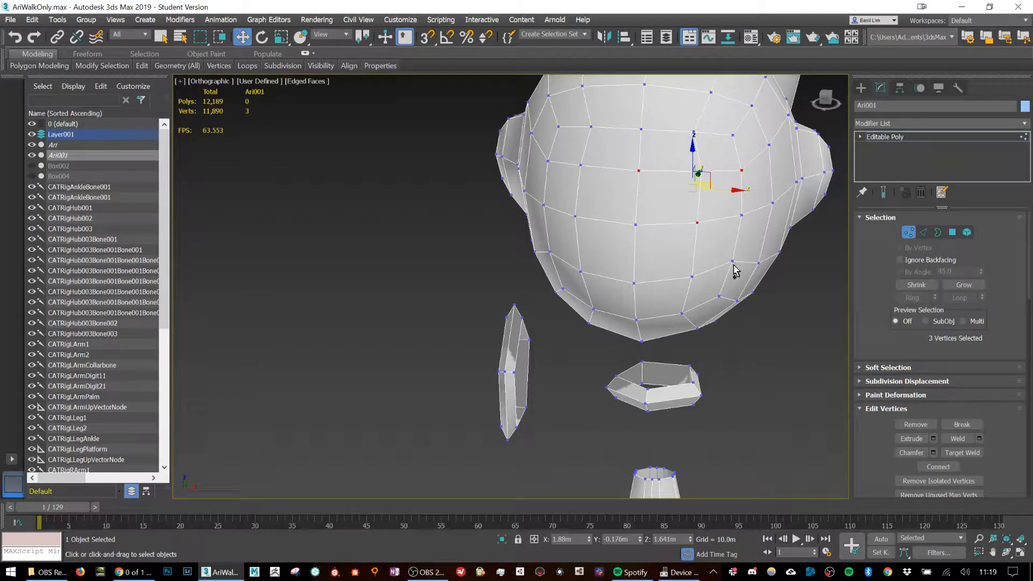
ctrl+click(733, 261)
ctrl+click(634, 283)
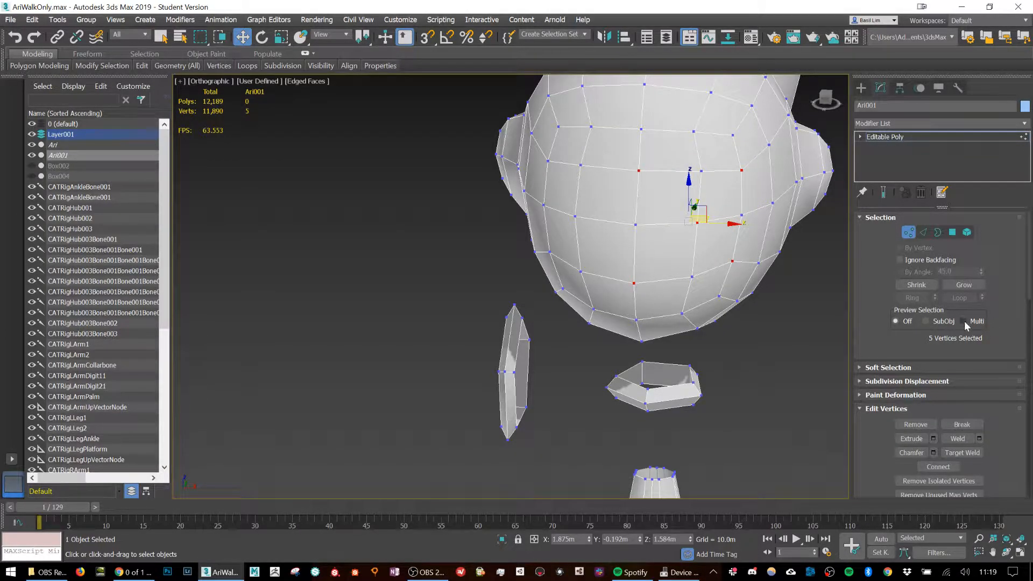
click(938, 467)
Chamfer the eye's centre vertex freehand into an eight-sided ring of vertices, and leave the Chamfer tool
scroll(751, 280, up, 2)
scroll(763, 254, up, 2)
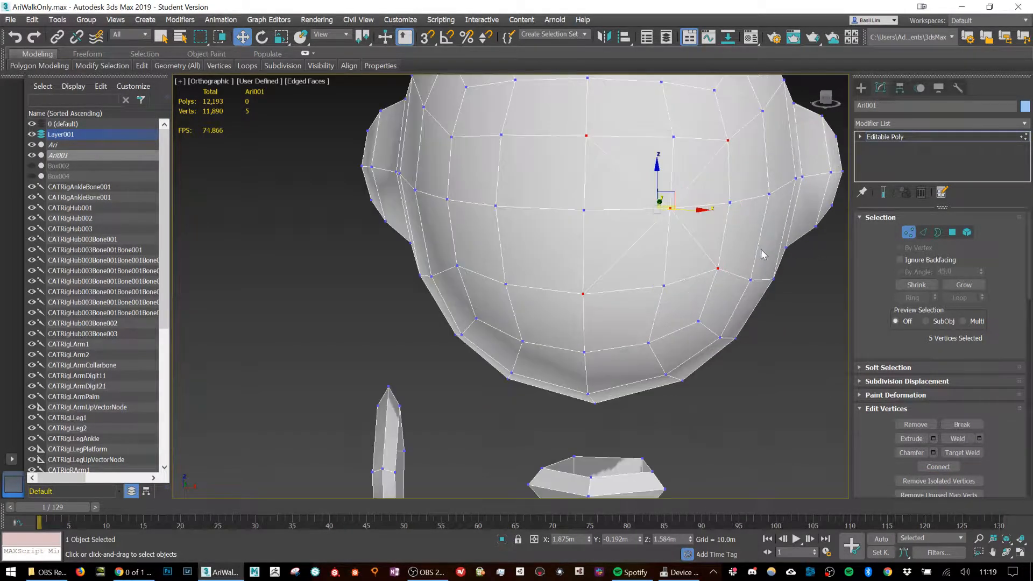
click(673, 207)
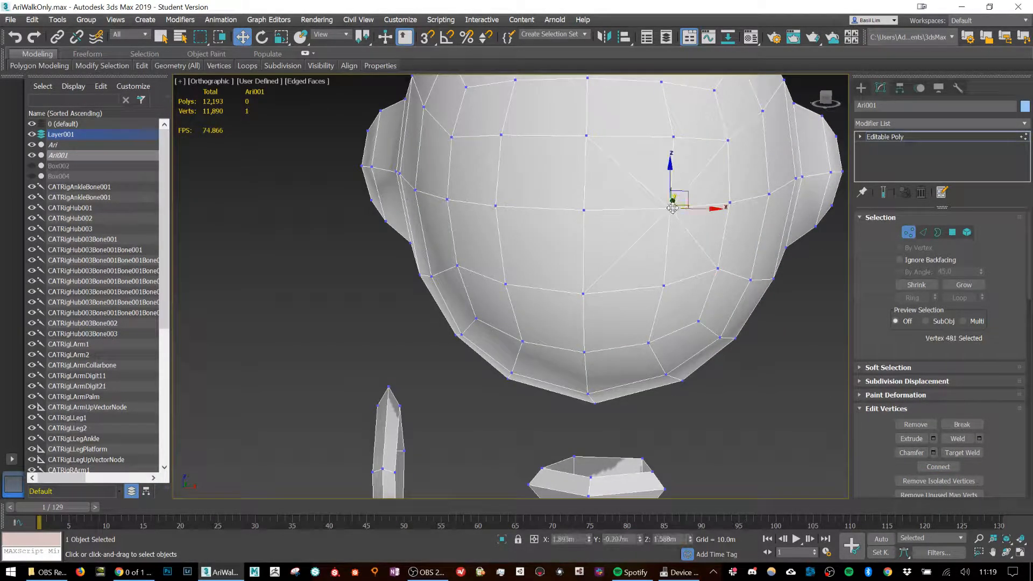
right_click(672, 208)
click(912, 453)
drag(672, 200, 687, 166)
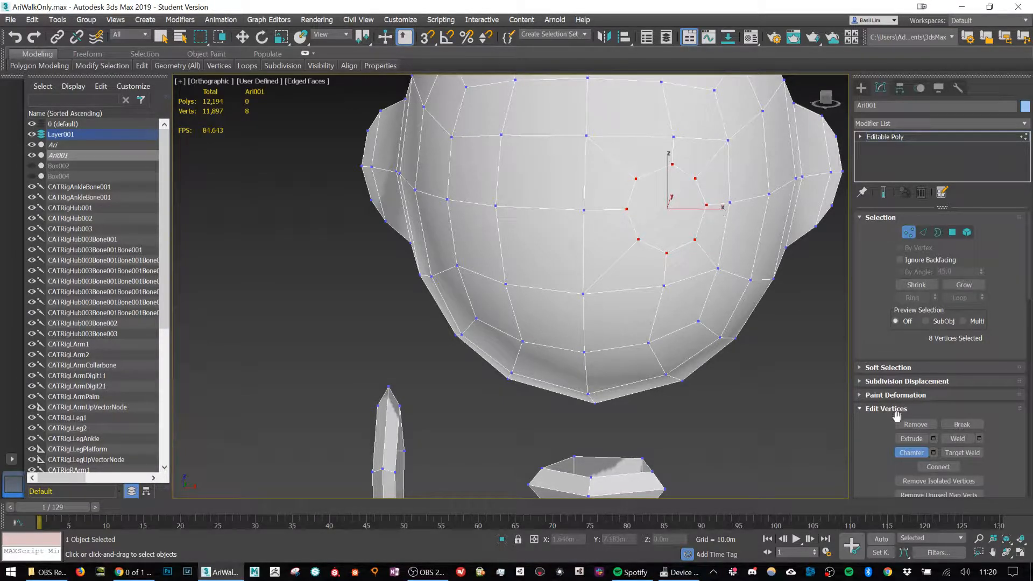
click(911, 453)
Move the eight eye vertices freehand about 0.026 m up the face and slightly outward along X
key(w)
alt+middle_drag(700, 210, 639, 237)
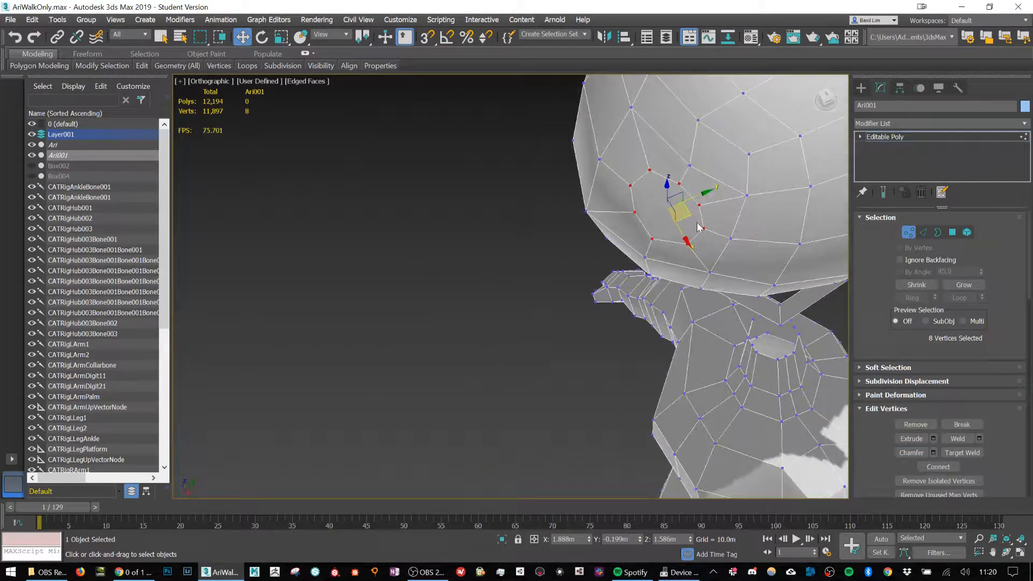
drag(689, 213, 697, 216)
alt+middle_drag(694, 241, 742, 184)
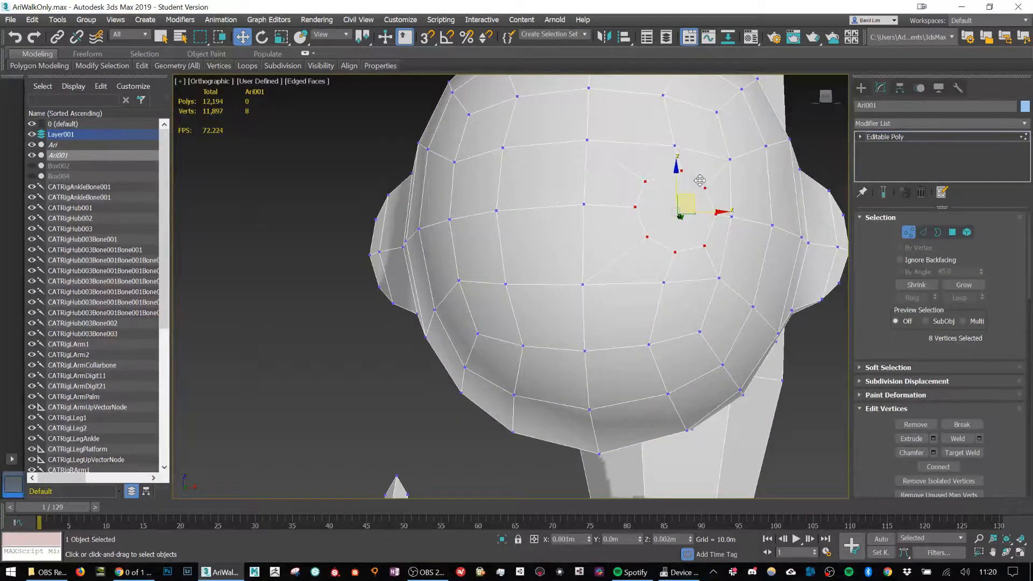
drag(686, 203, 696, 173)
alt+middle_drag(695, 173, 707, 196)
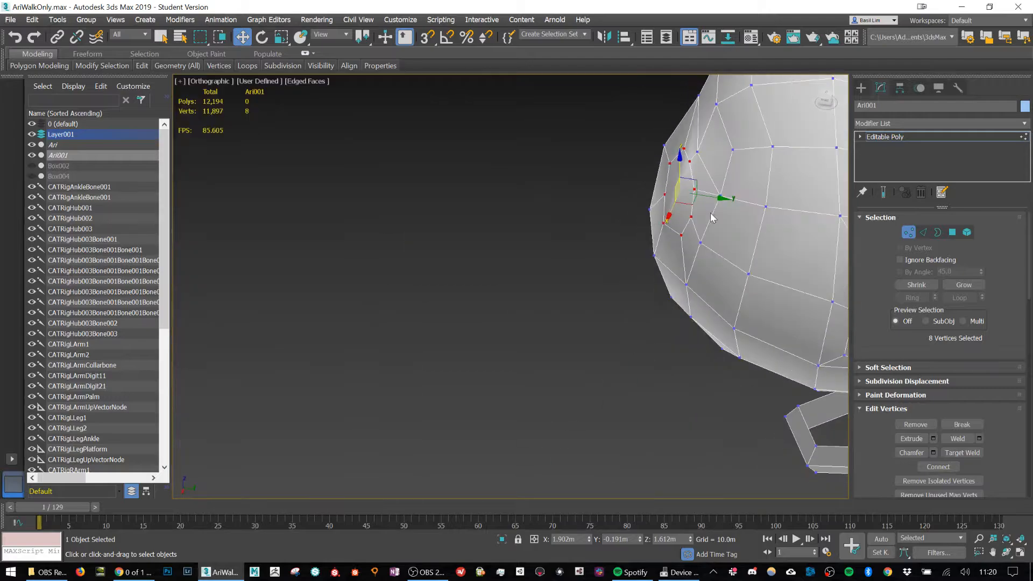
Adjust the eye ring's depth along Y against the head's surface, and raise the ring slightly along Z
drag(707, 196, 700, 186)
alt+middle_drag(700, 186, 718, 254)
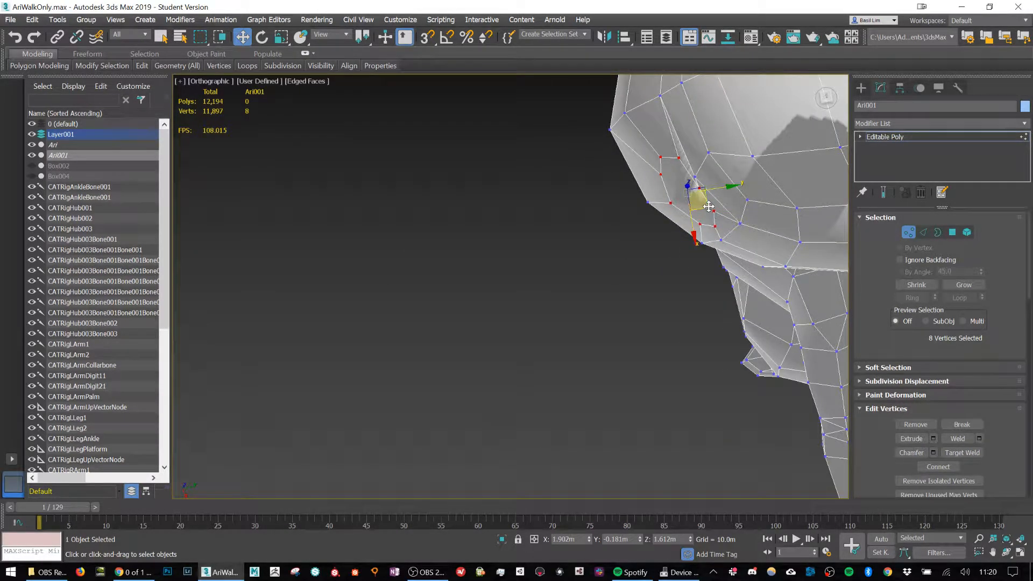
drag(702, 210, 698, 214)
key(e)
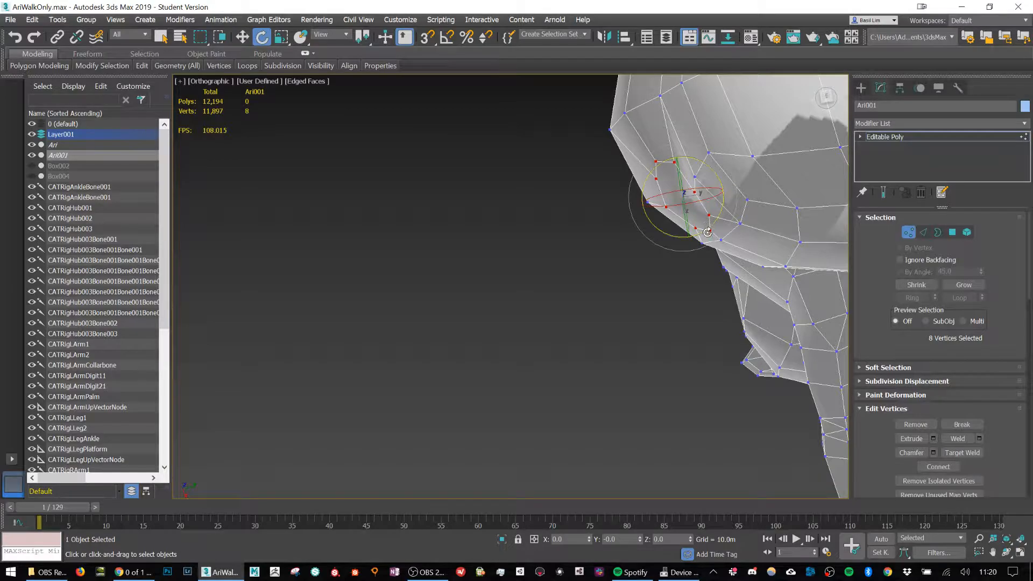
alt+middle_drag(694, 249, 691, 155)
key(w)
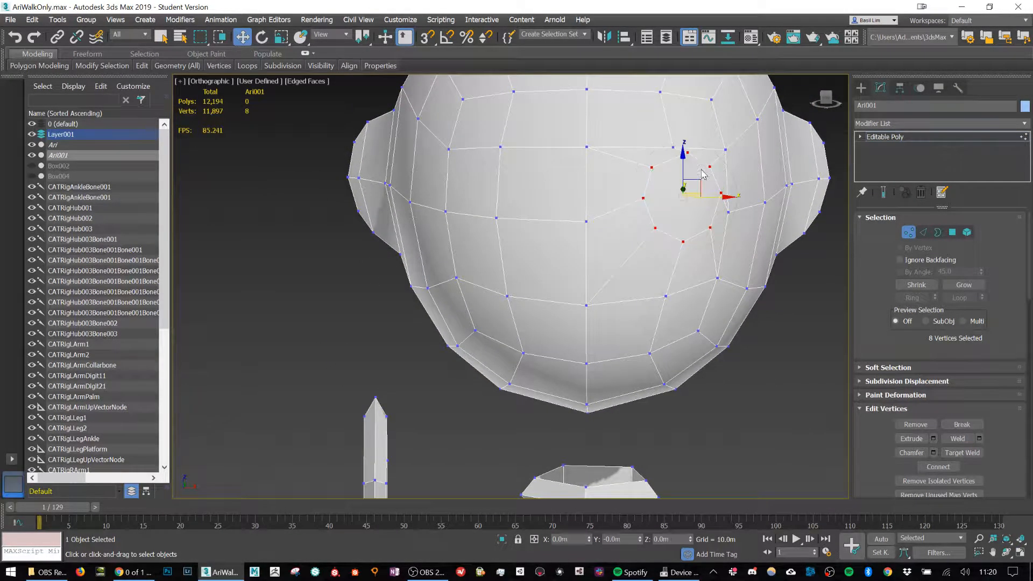
drag(696, 178, 701, 164)
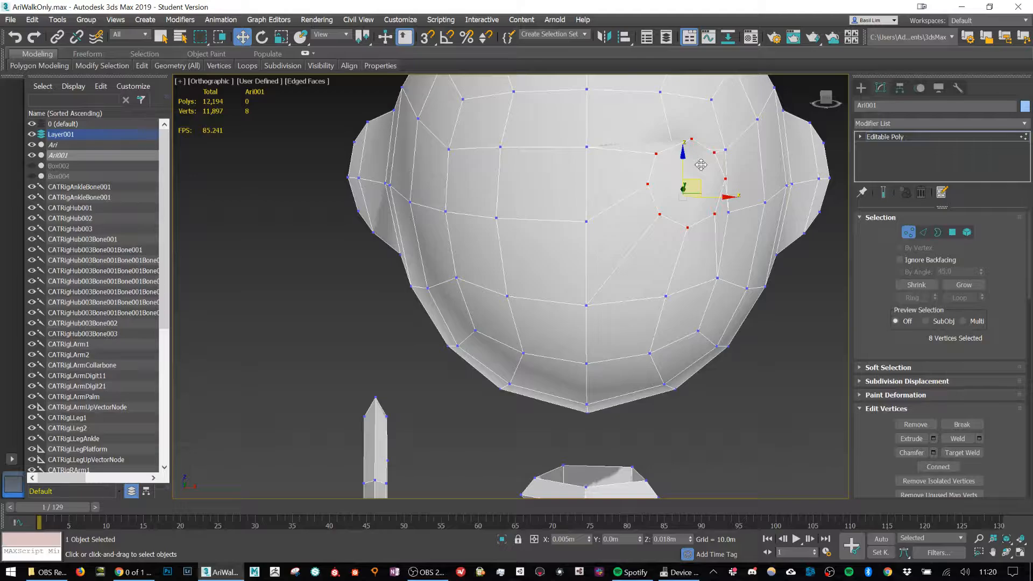
drag(702, 164, 702, 169)
Scale the eye ring up uniformly by about 20%, and shift it slightly down and toward the face's centre line
scroll(704, 171, down, 5)
scroll(703, 171, up, 3)
key(r)
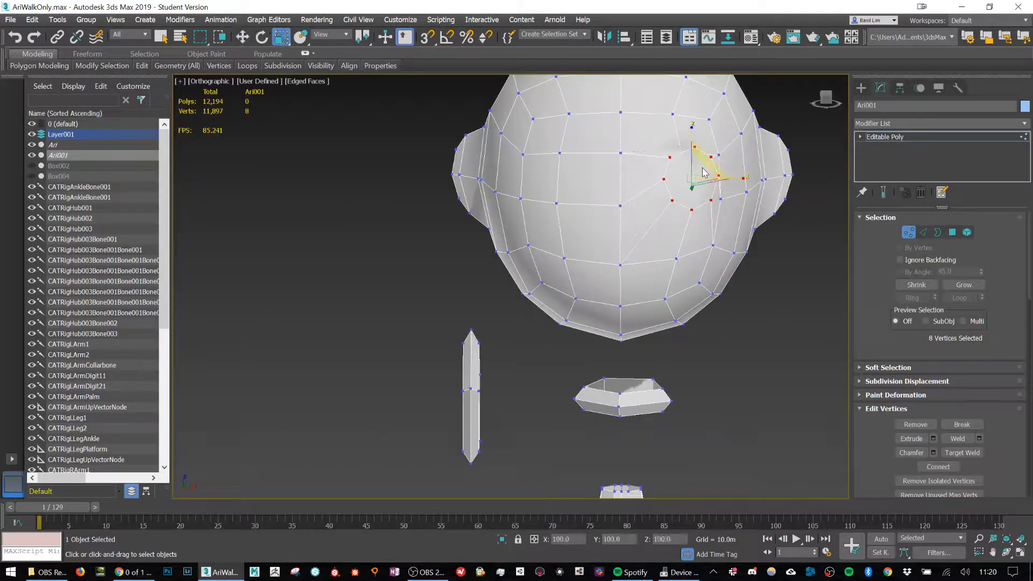
drag(698, 174, 701, 170)
key(w)
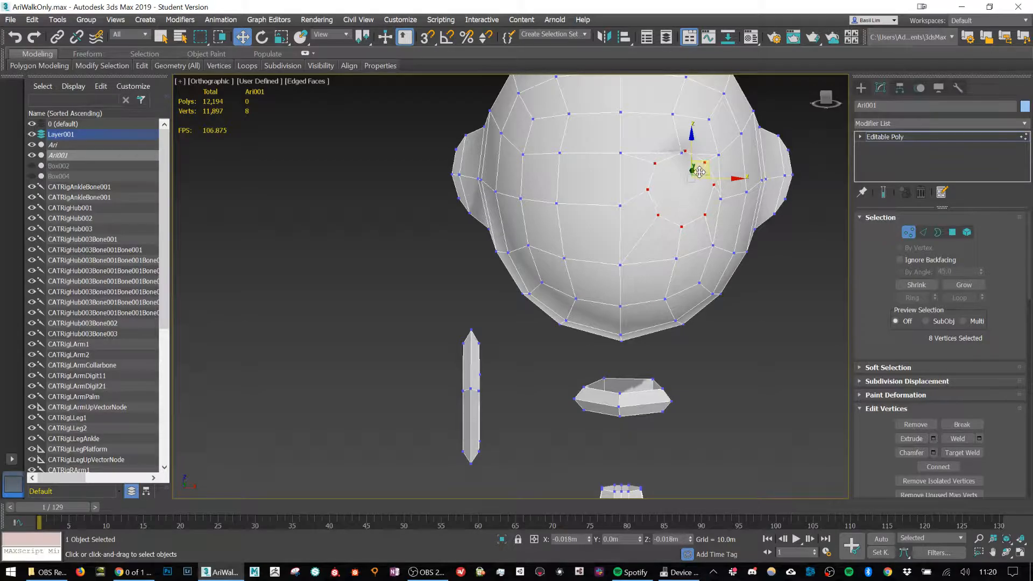
scroll(710, 155, up, 5)
alt+middle_drag(635, 144, 633, 151)
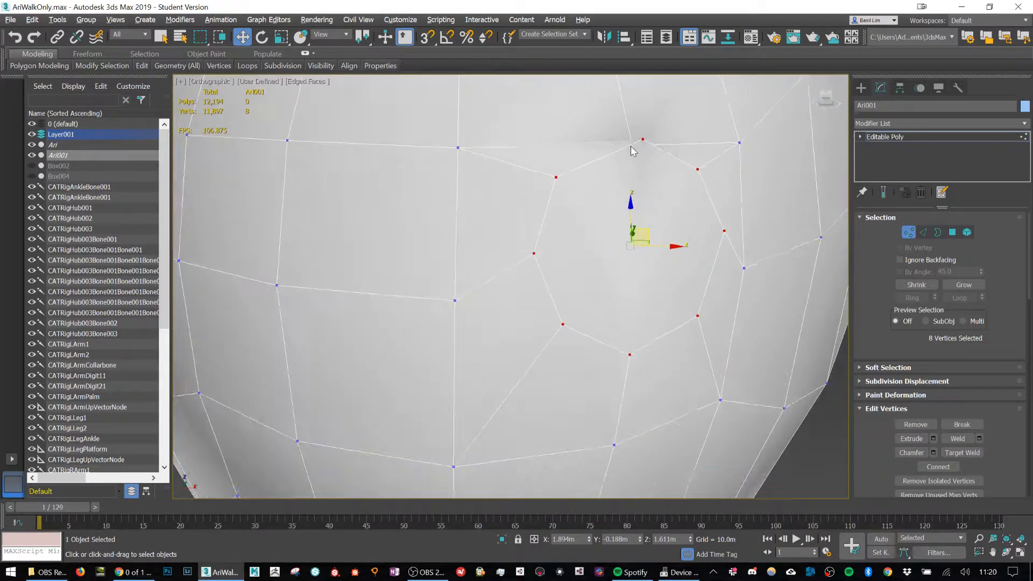